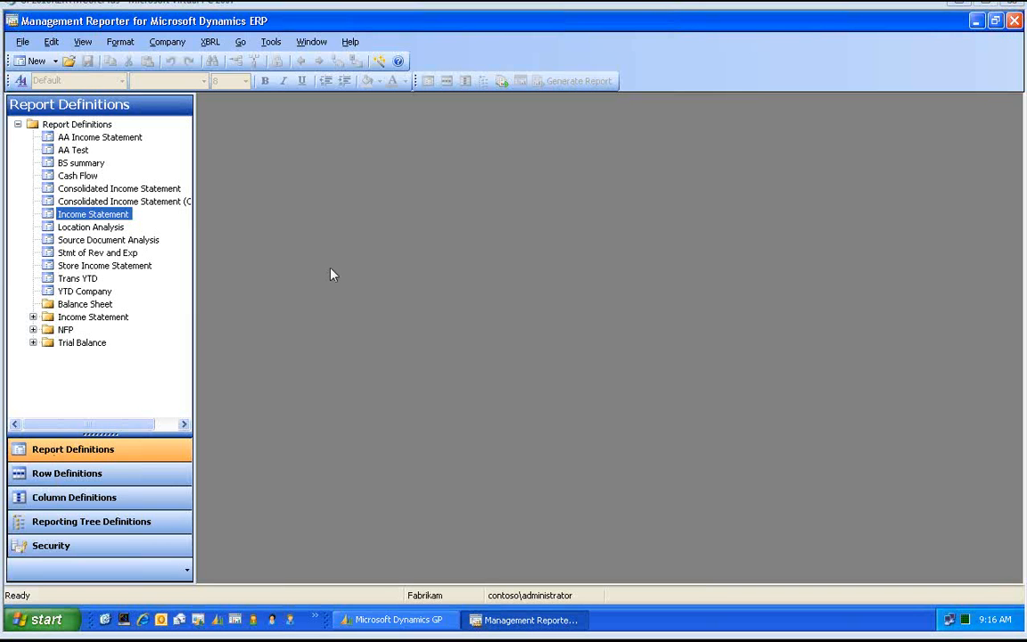
Open the Income Statement report definition, then hide the navigation pane and show it again.
double_click(86, 216)
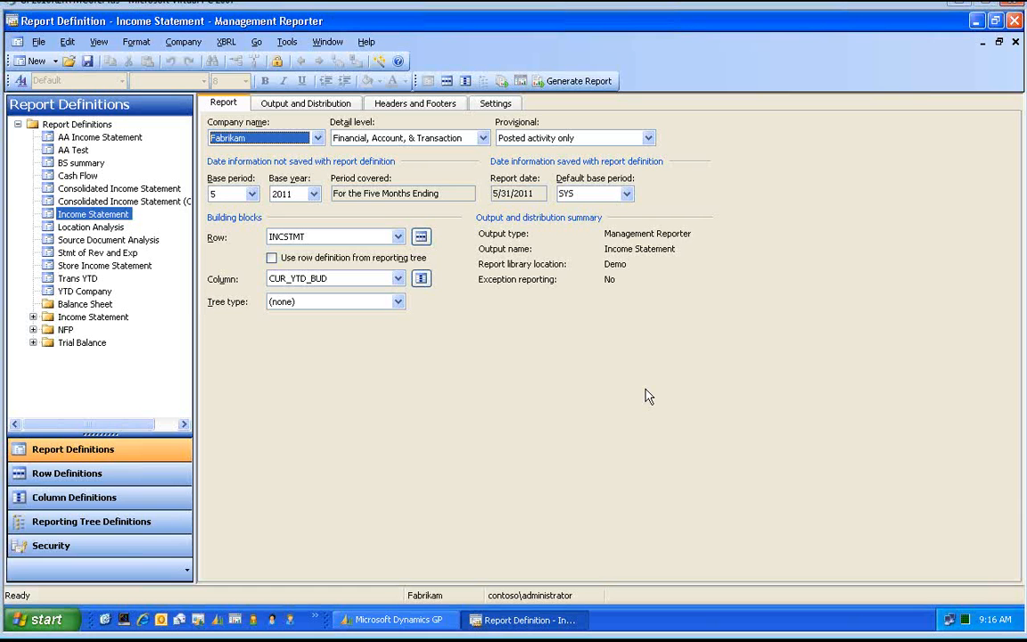
key(alt+F1)
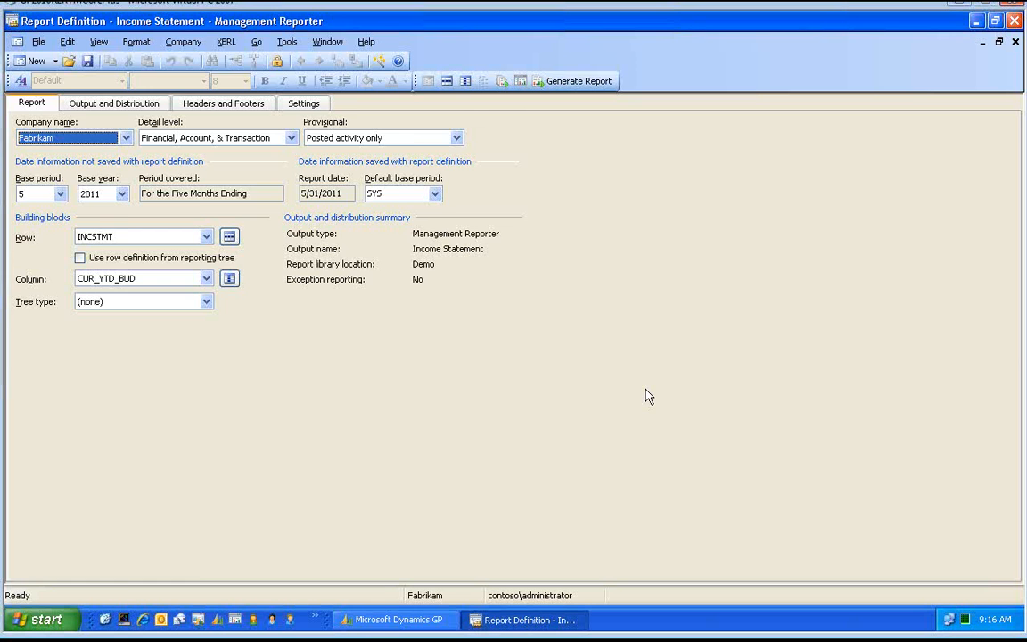
key(alt+F1)
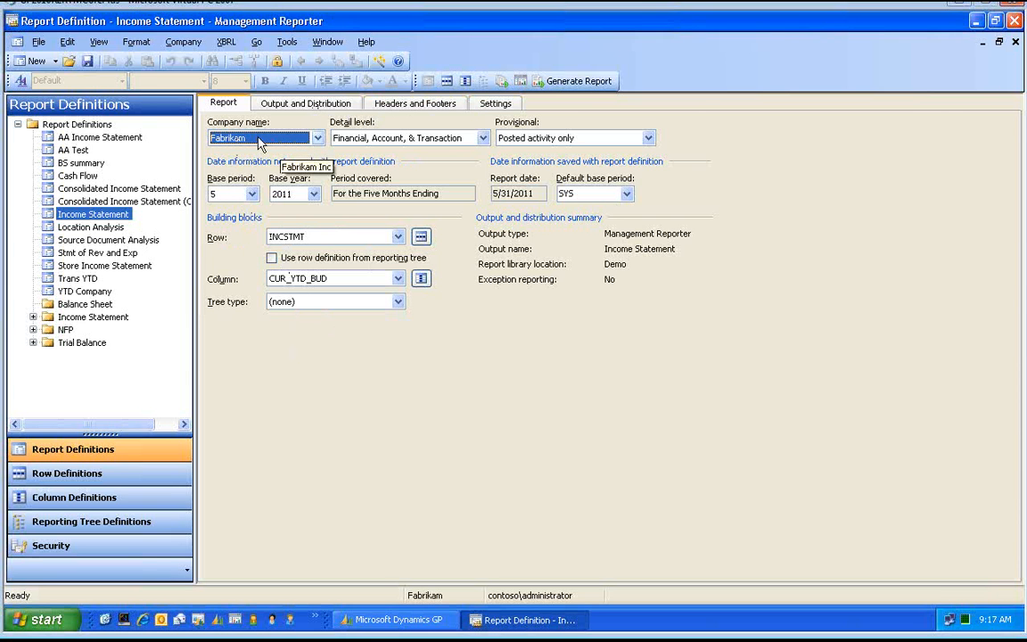
Examine the detail level choices and the provisional activity choices of the Income Statement report, keeping the current selections.
click(399, 141)
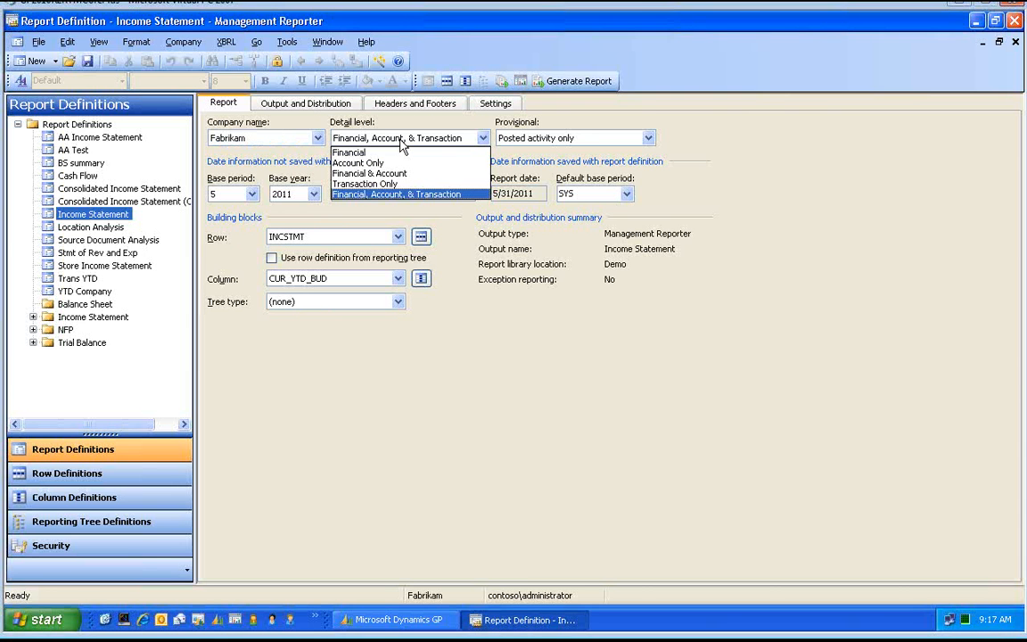
click(397, 141)
click(579, 139)
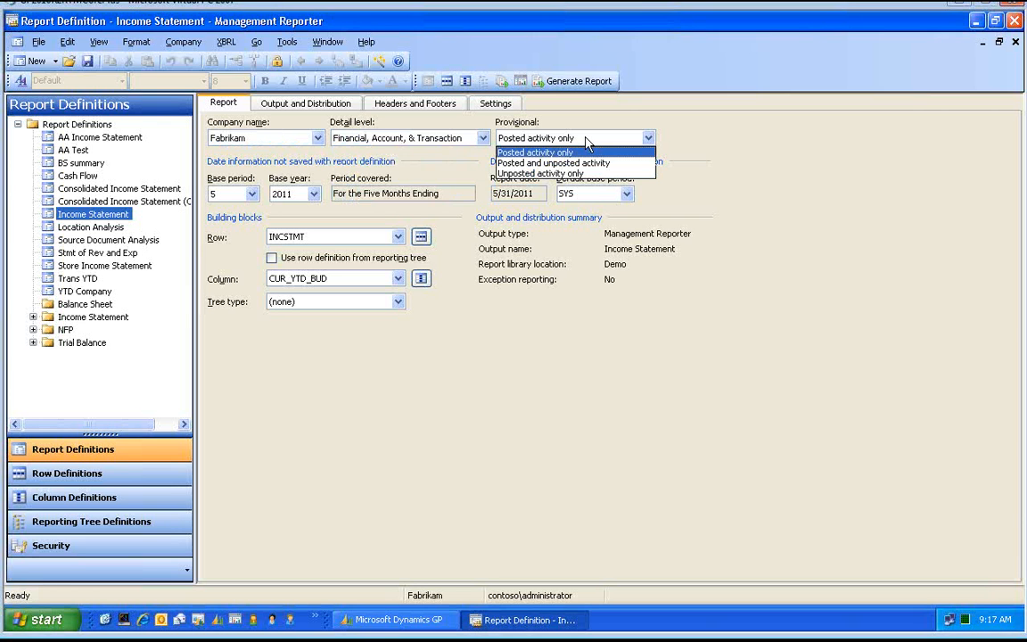
click(586, 138)
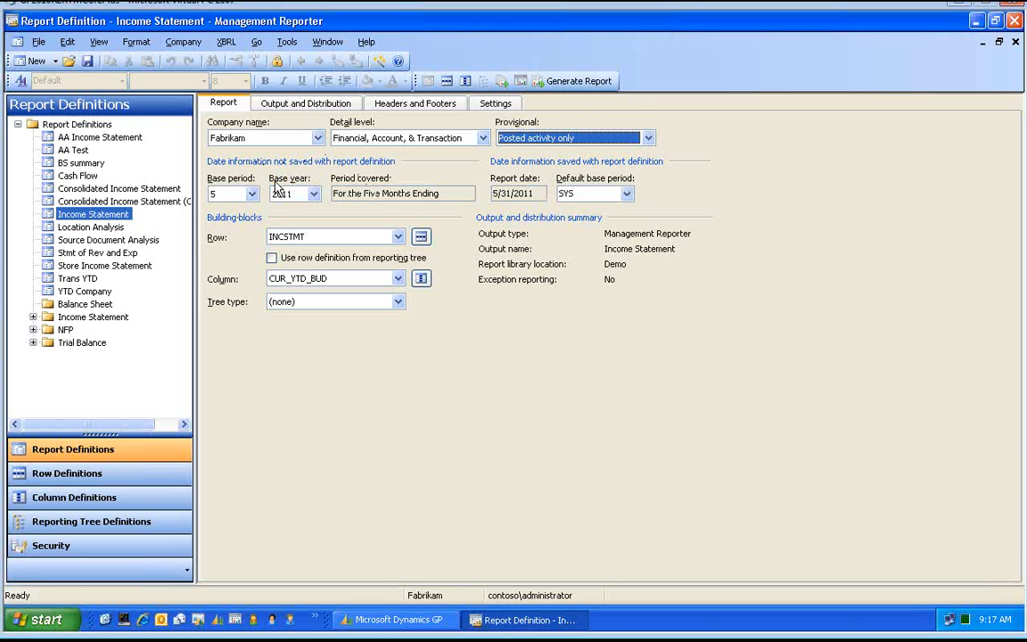
Examine the report's output and distribution settings, including the available output types.
click(308, 105)
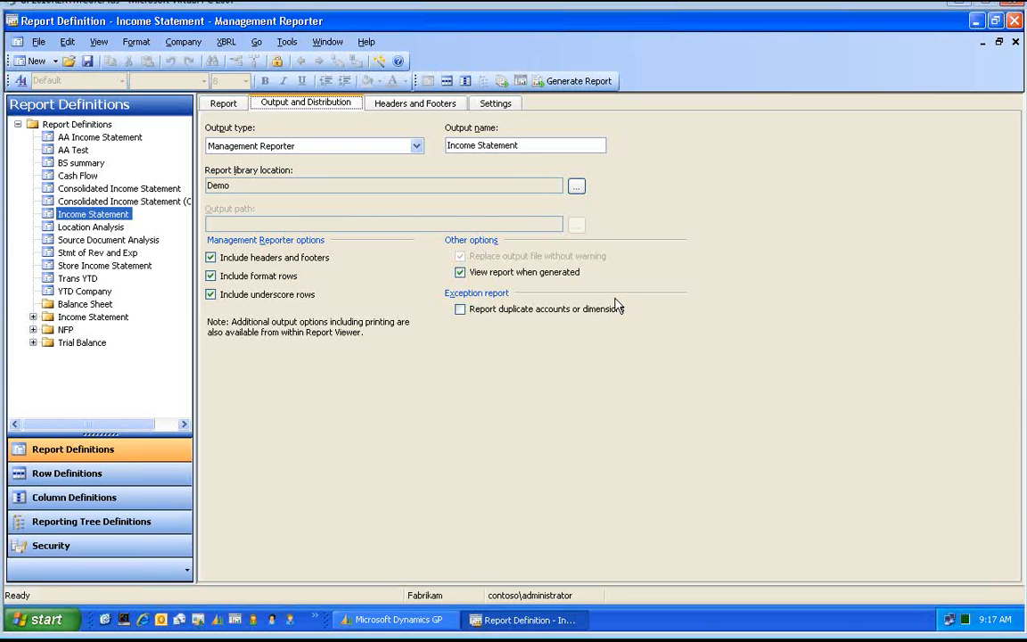
click(417, 148)
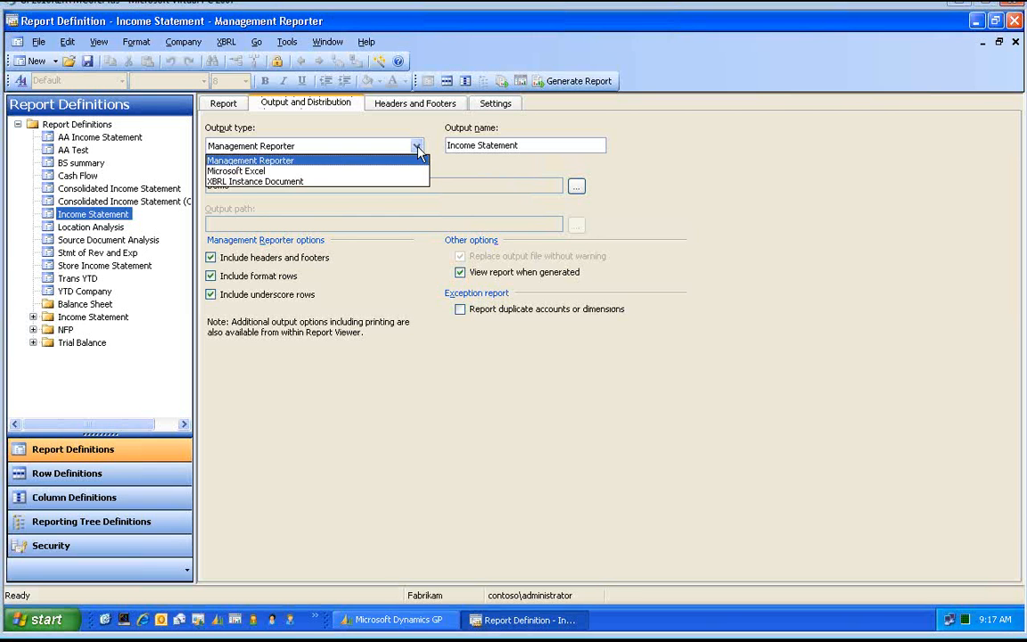
click(327, 112)
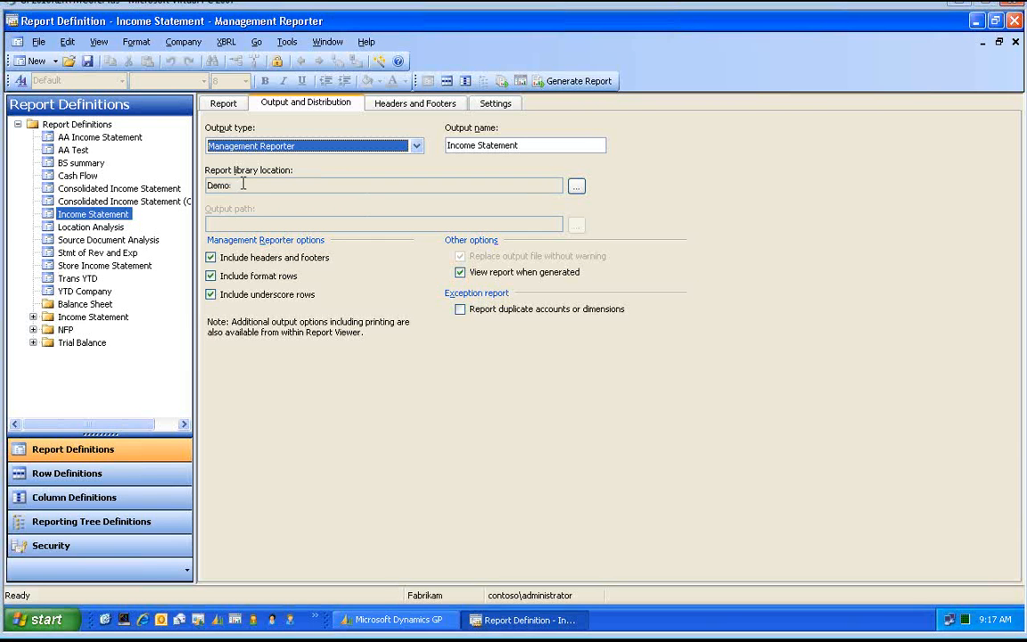
Check the report's headers and footers and view the images available for the left header section.
click(421, 104)
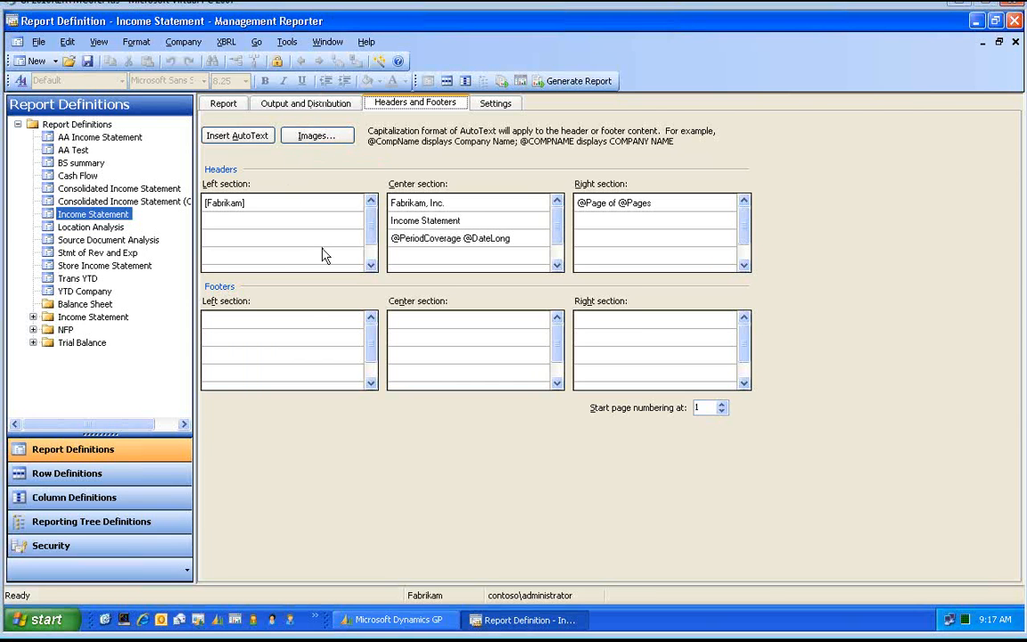
click(264, 204)
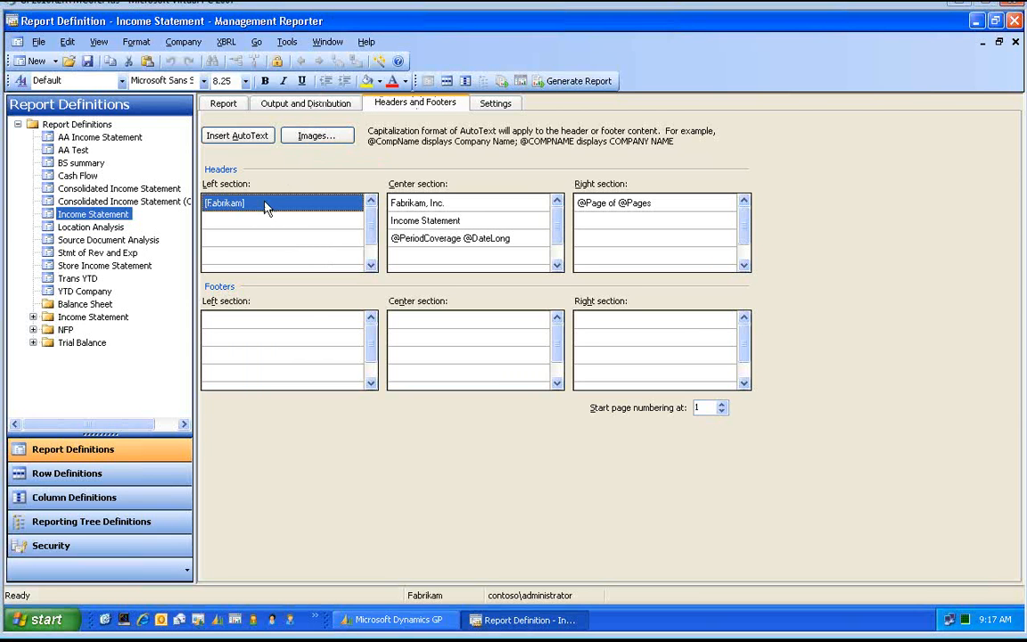
click(309, 141)
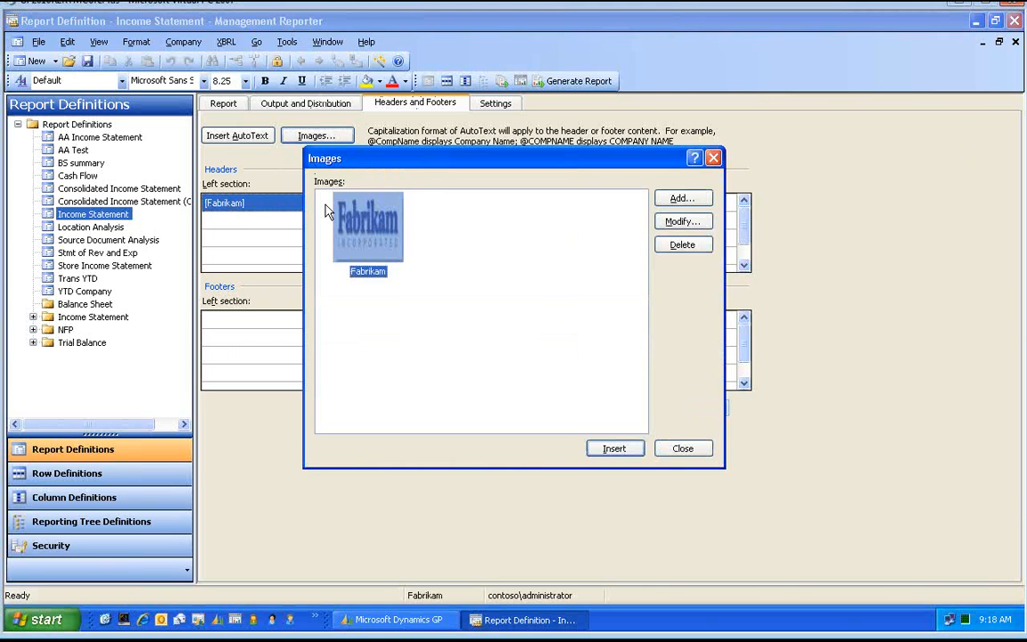
click(458, 350)
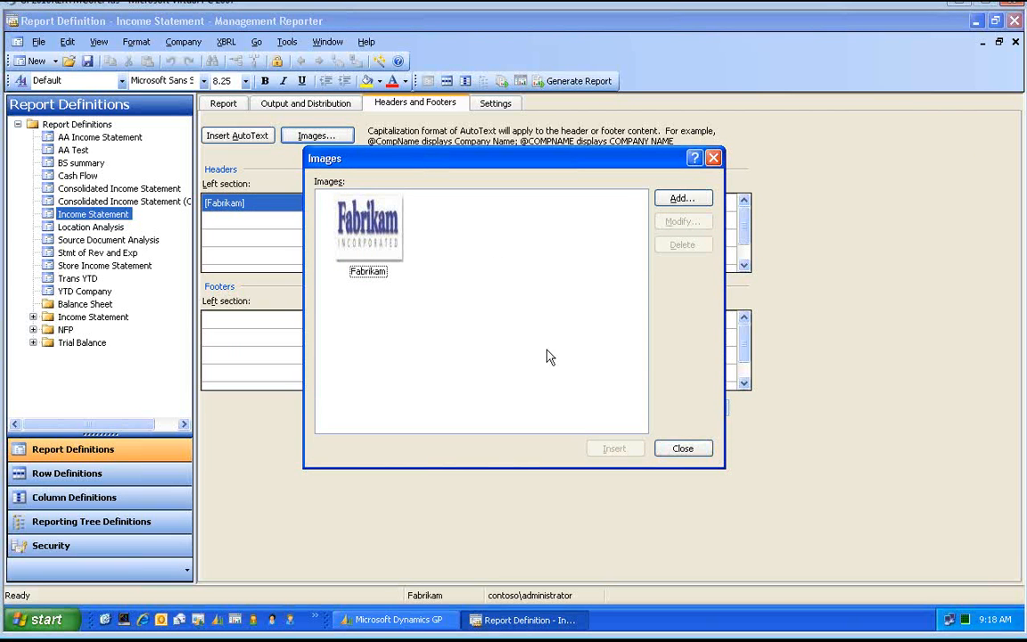
click(682, 449)
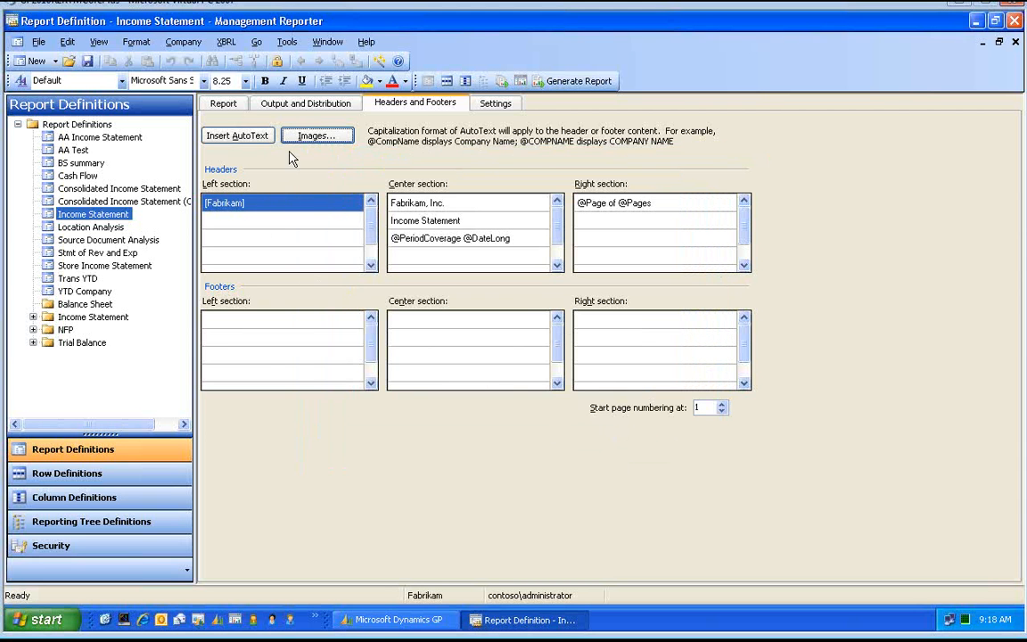
Examine the AutoText categories available for the empty fourth line of the center header section without inserting anything.
click(451, 255)
click(265, 143)
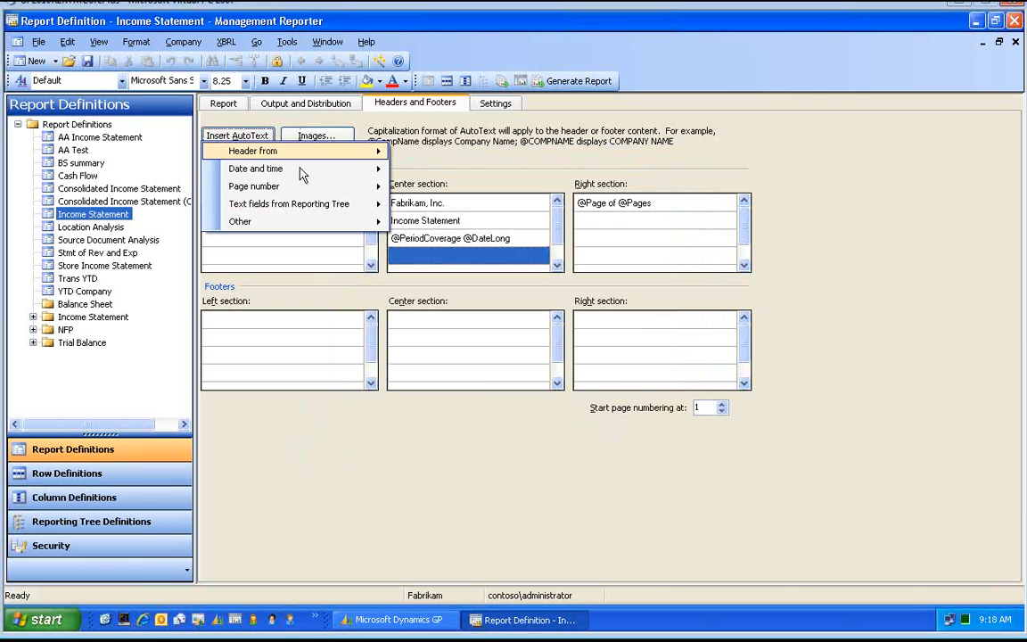
mouse_move(340, 165)
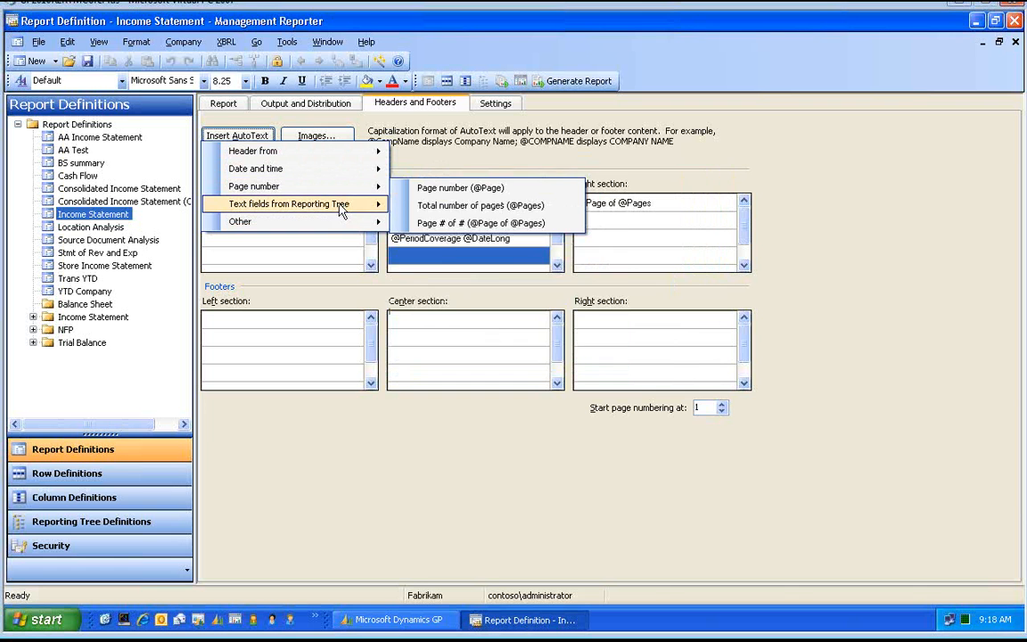
mouse_move(337, 230)
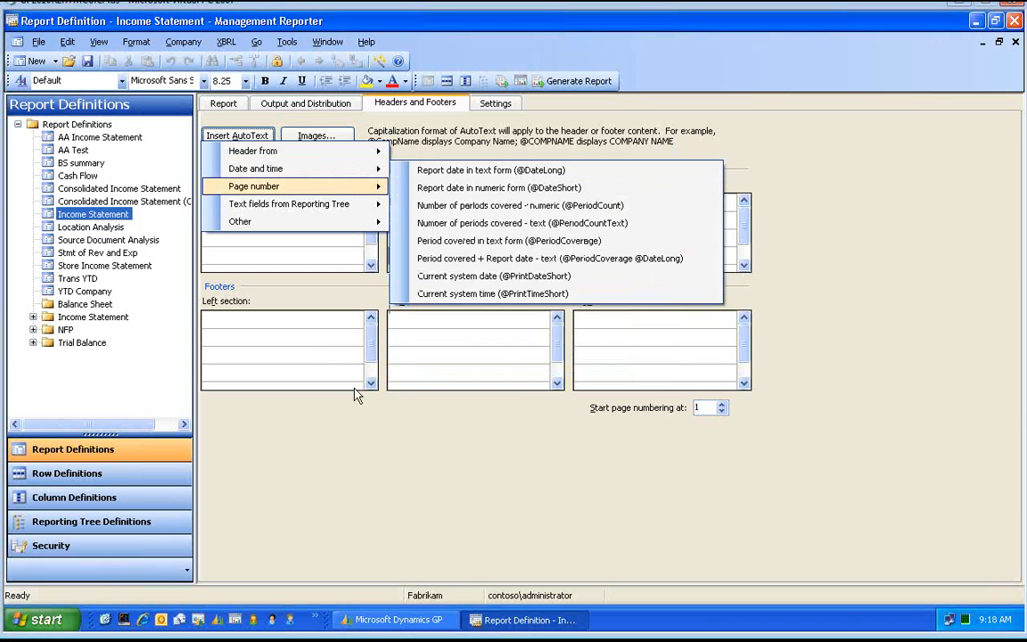
click(836, 455)
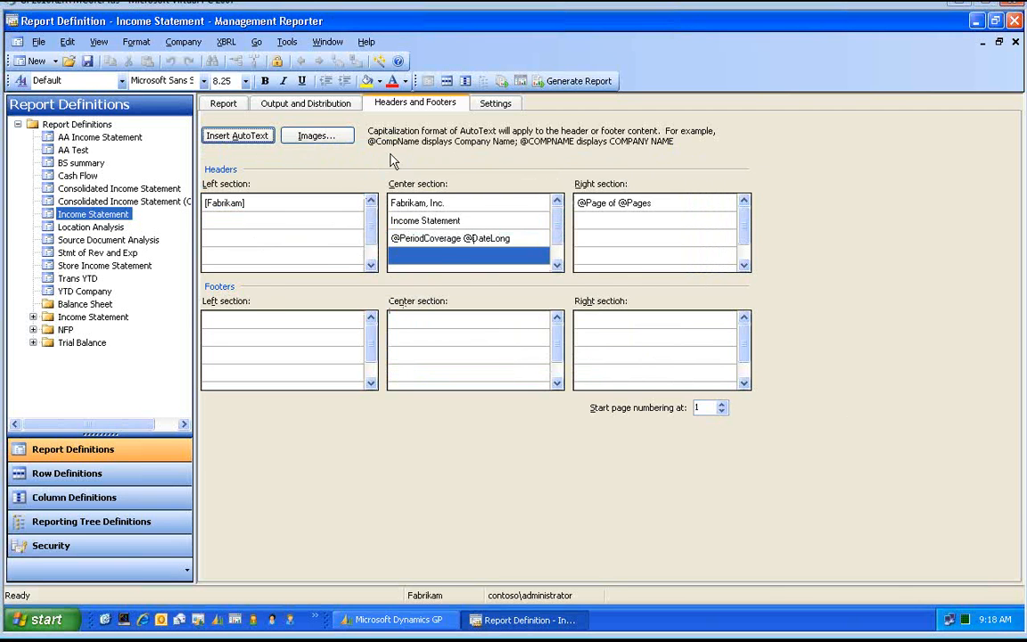
Review the report's formatting settings and its other page setup, account and transaction detail, and additional options, leaving them unchanged.
click(502, 104)
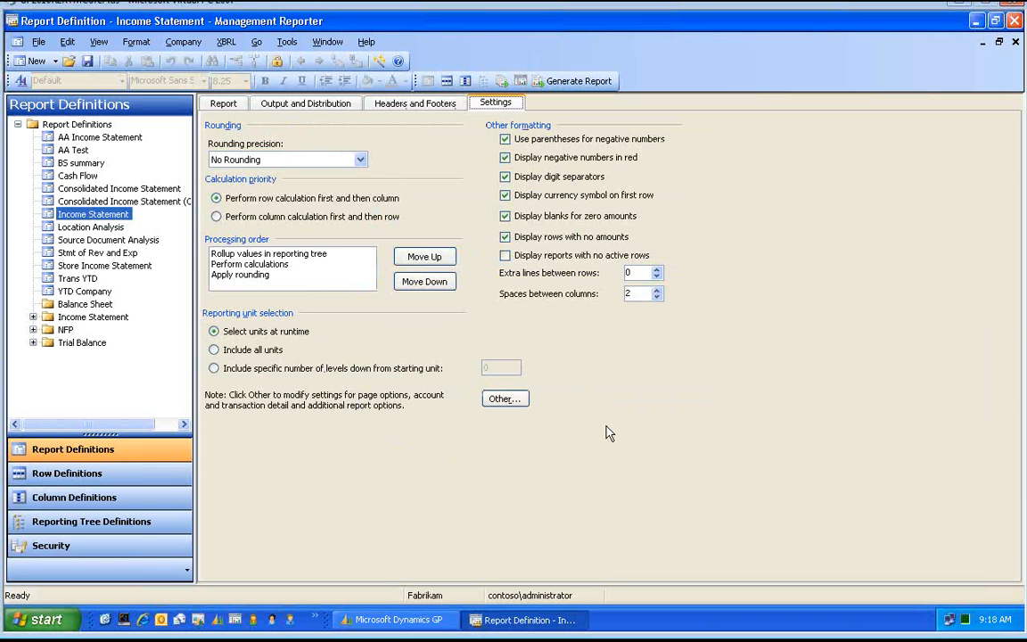
click(503, 400)
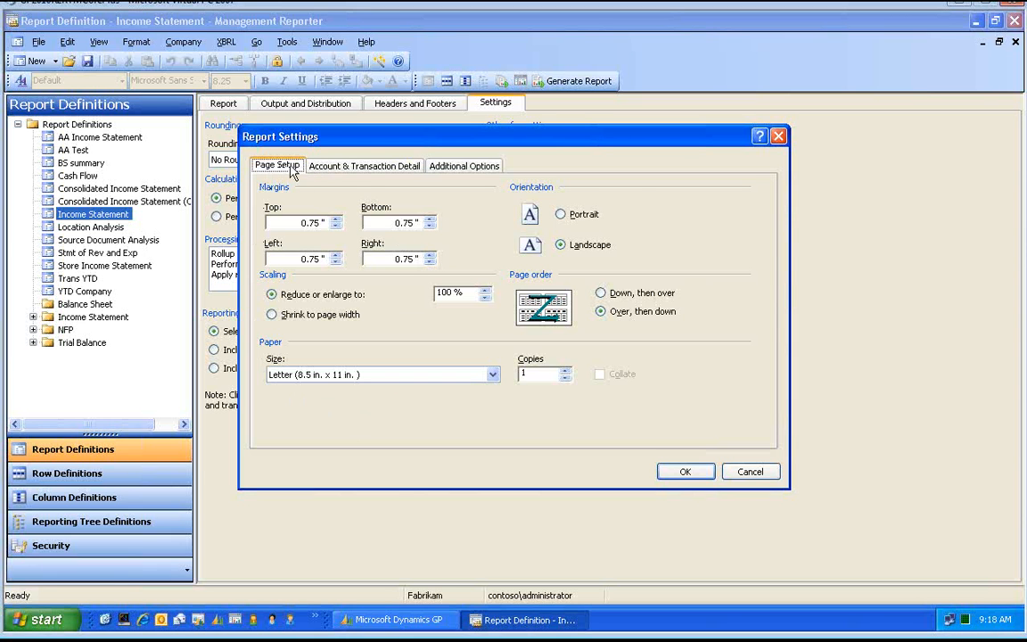
click(334, 162)
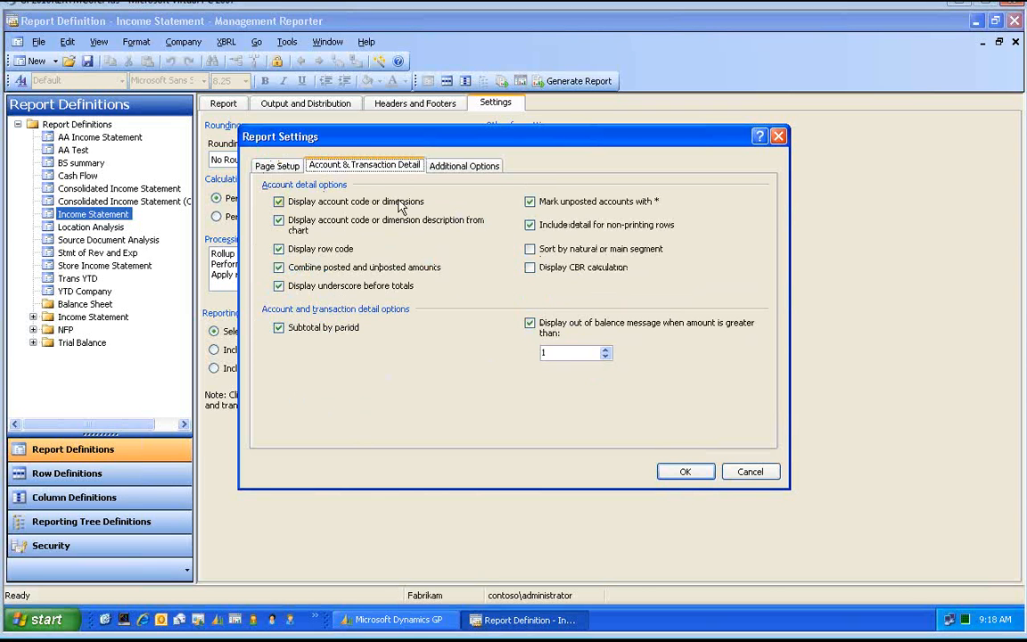
click(461, 168)
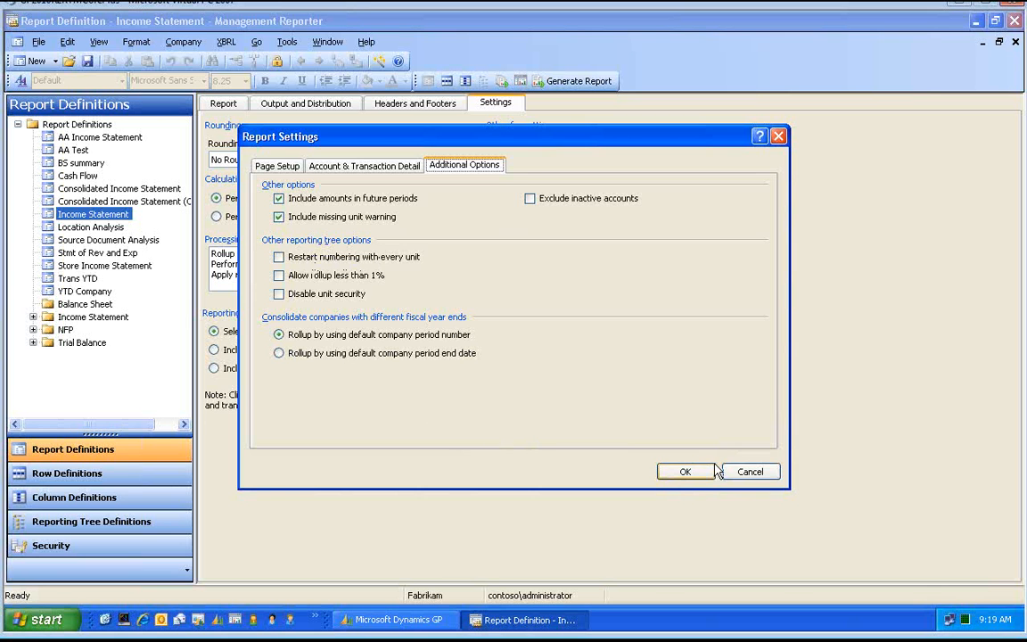
click(747, 472)
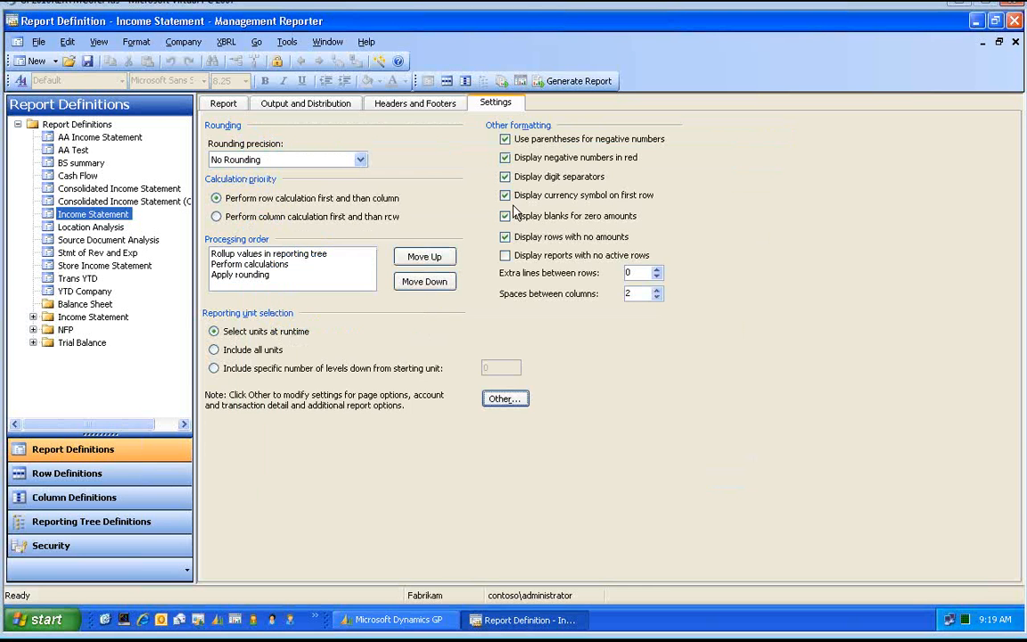
Open the INCSTMT row definition from the report's building blocks and open the financial dimension links of the Sales row.
click(222, 102)
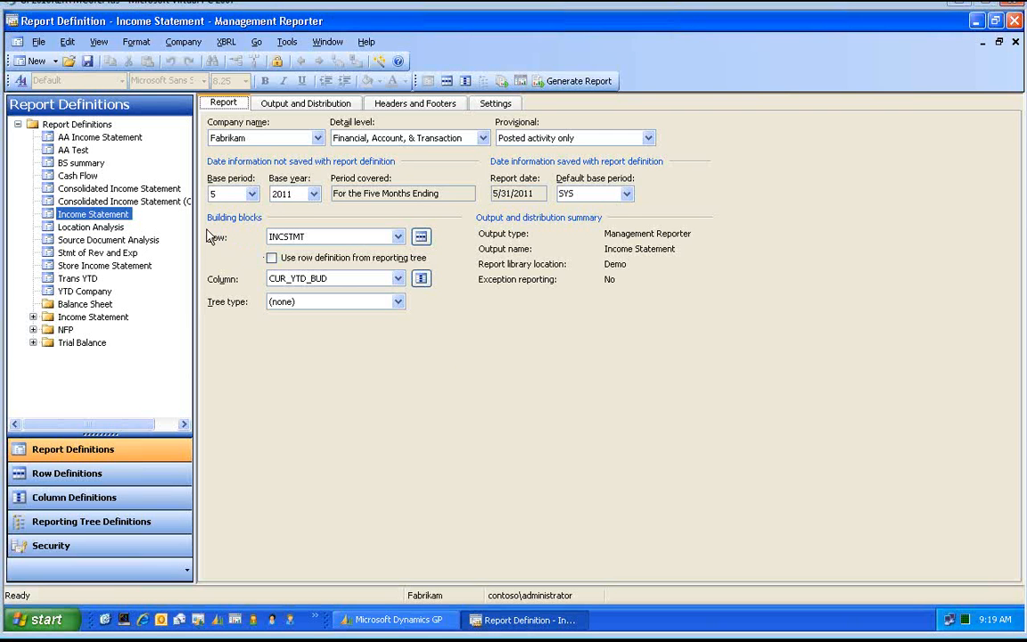
click(421, 237)
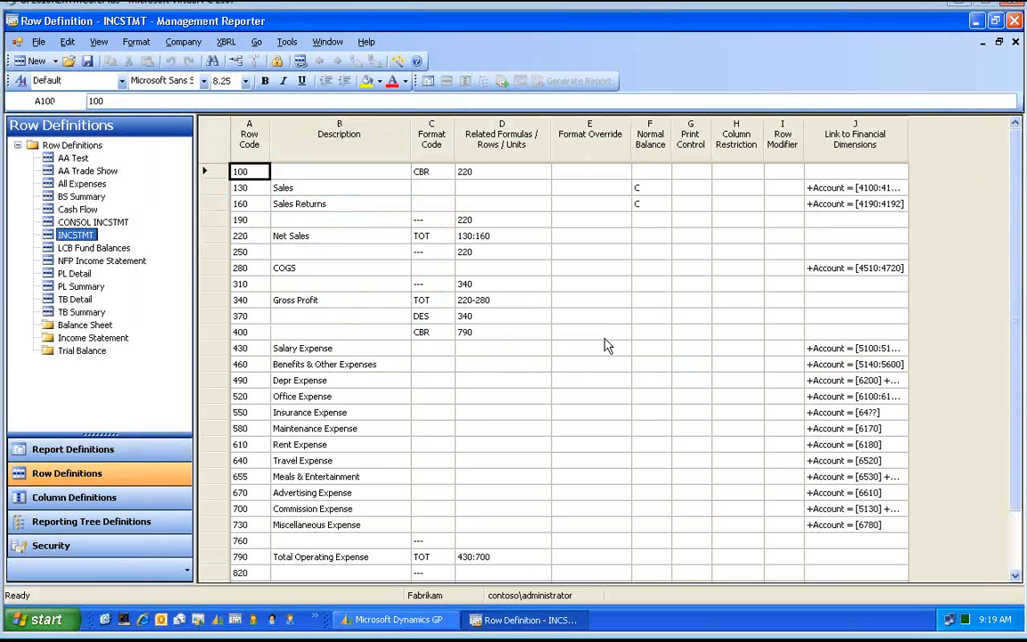
click(832, 194)
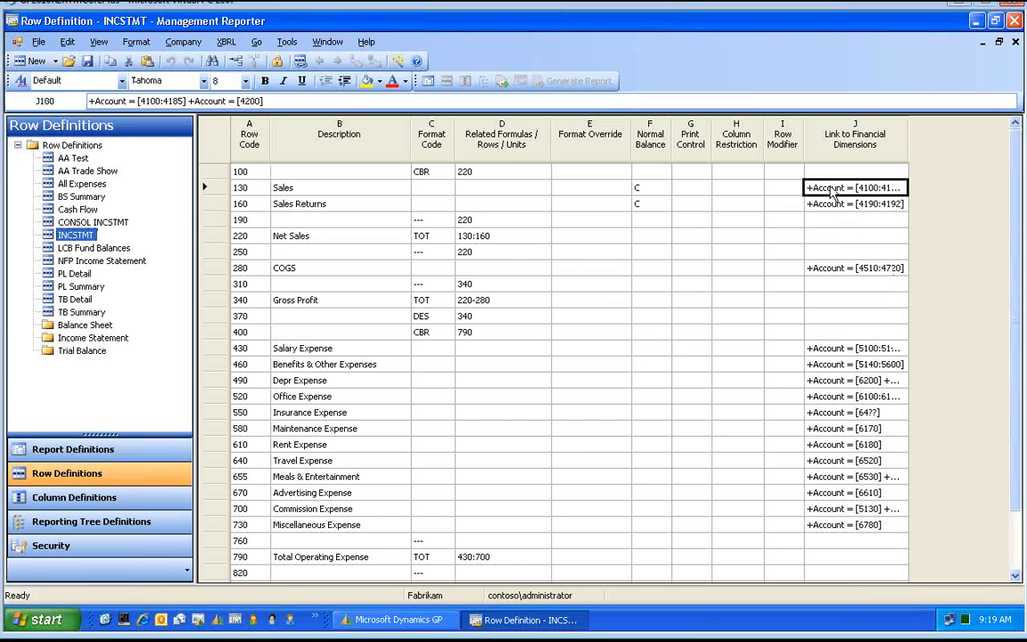
click(899, 187)
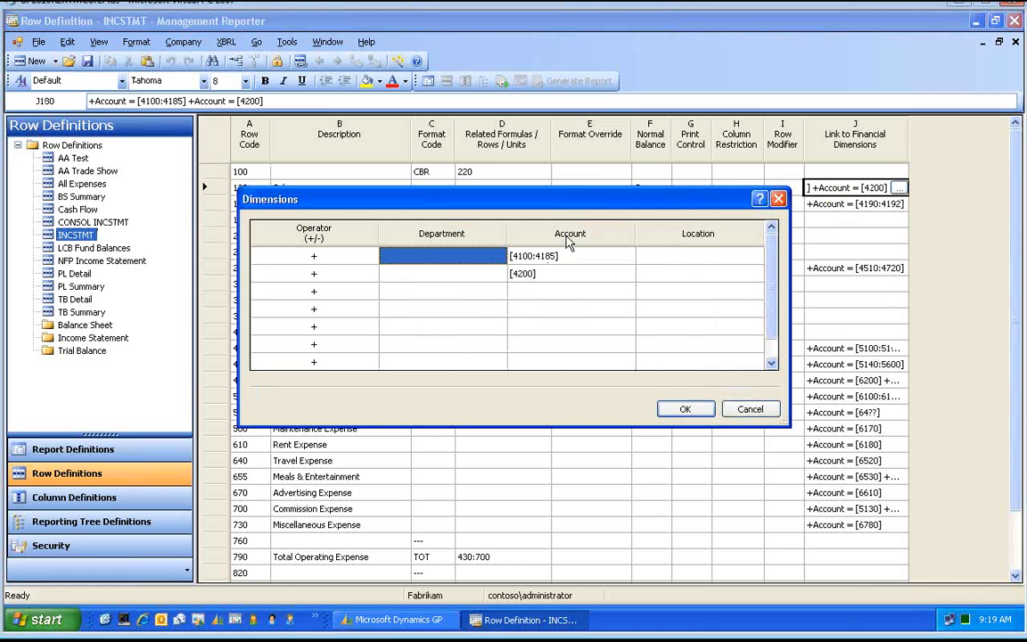
Open account selection for the third dimension line and browse the account list for the start of a range, without choosing one.
click(562, 297)
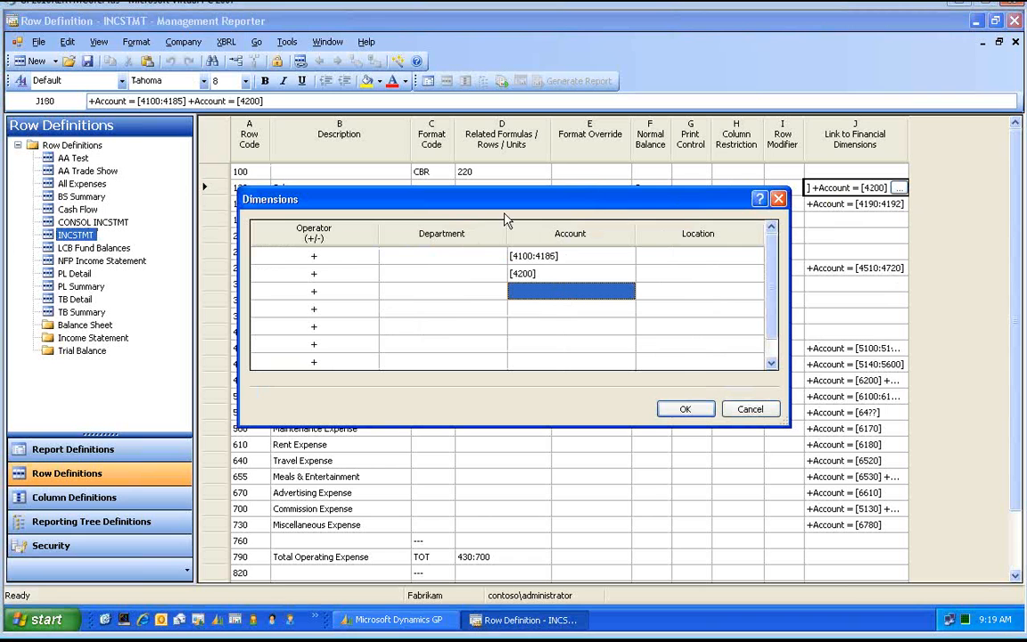
double_click(560, 296)
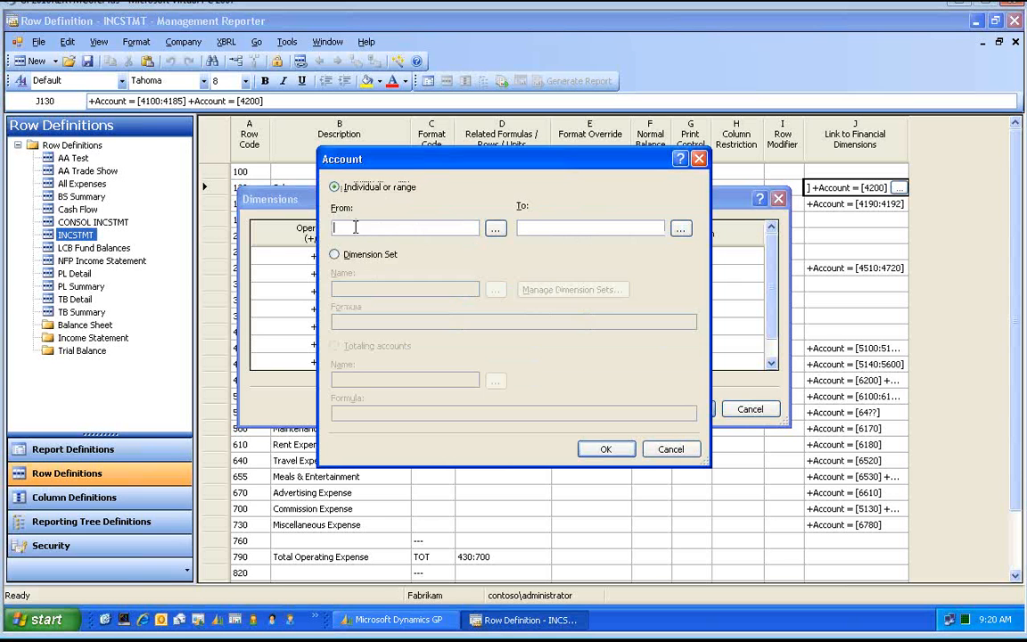
click(494, 228)
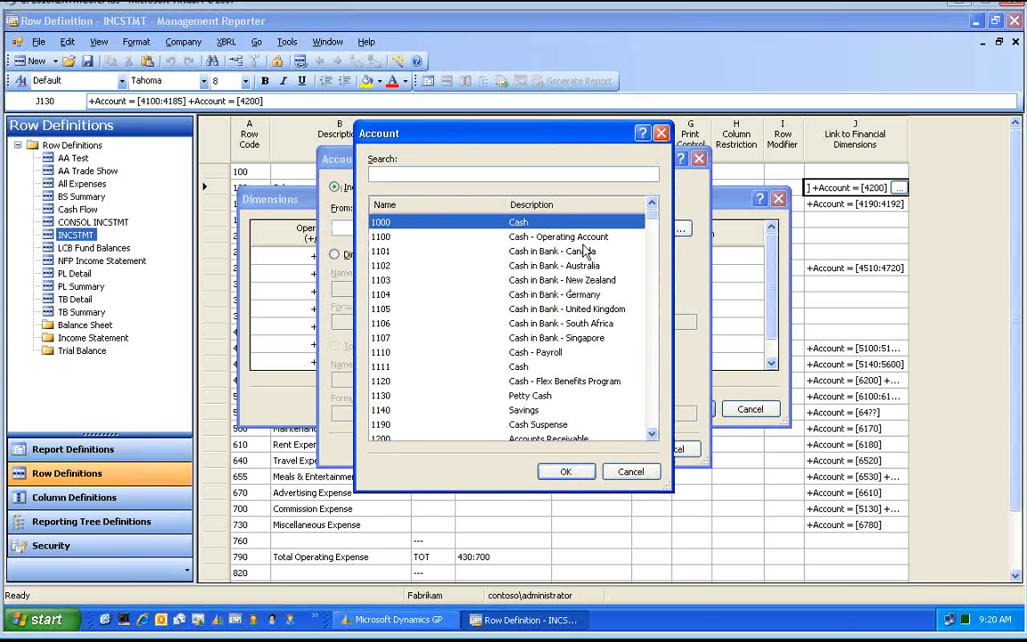
click(630, 470)
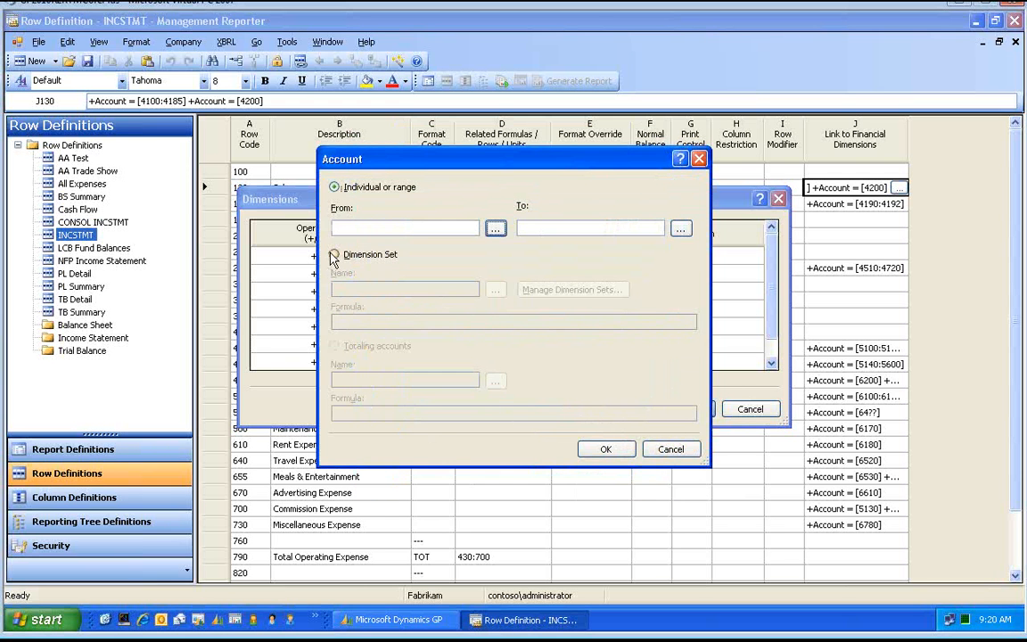
Switch the account selection to Dimension Set and inspect the definition of the Revenue set, leaving it unmodified.
click(336, 254)
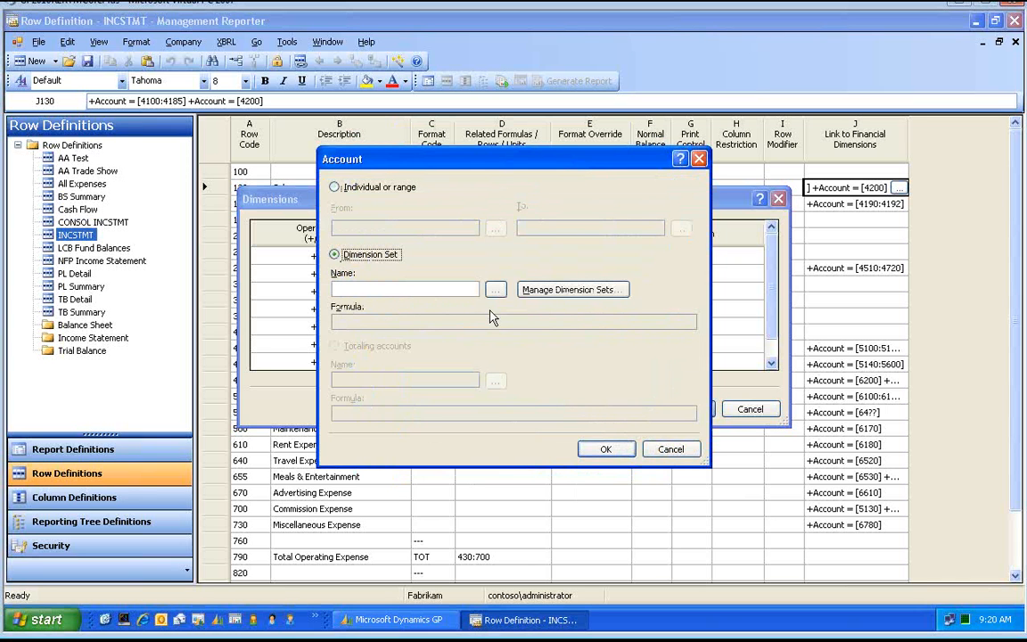
click(526, 290)
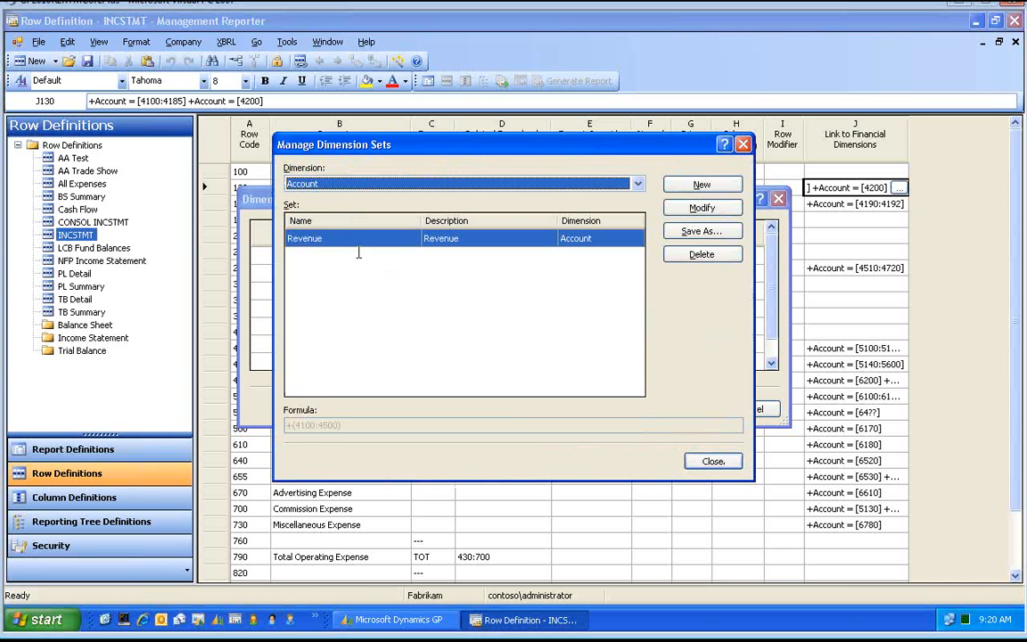
click(702, 208)
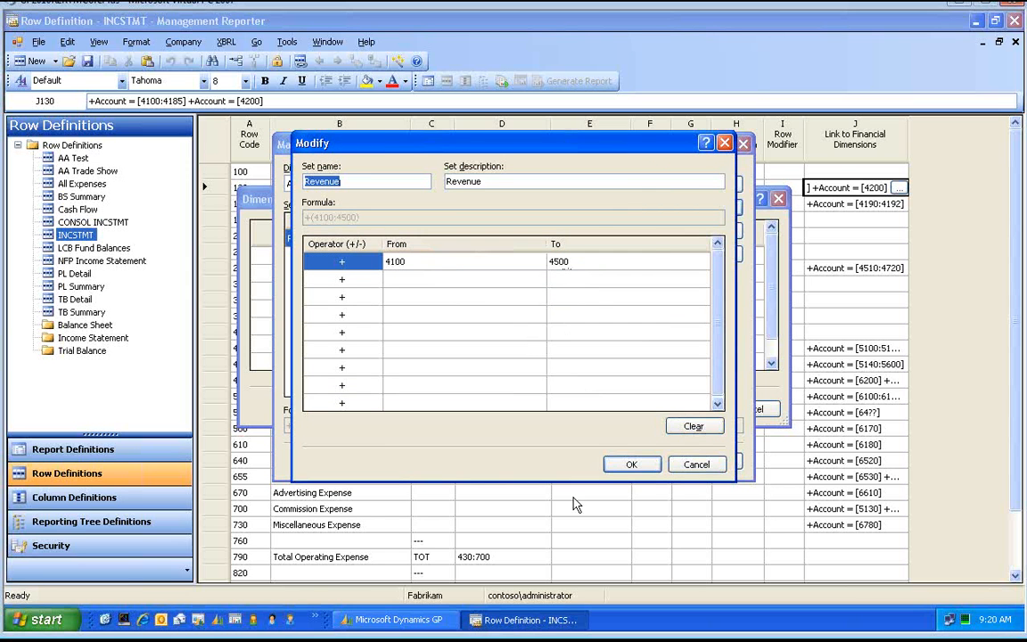
click(696, 463)
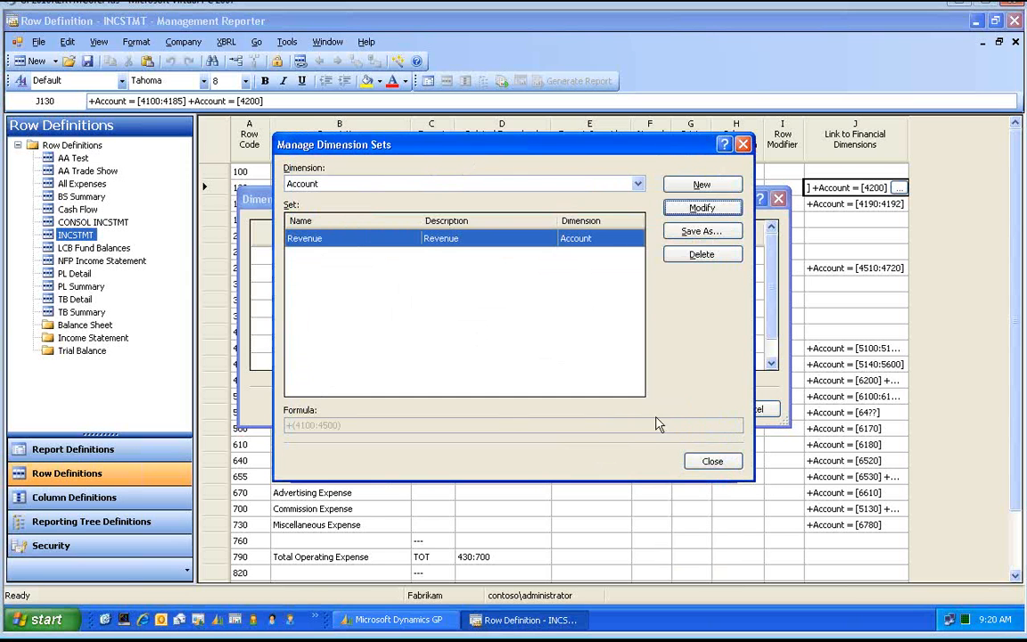
Close the dimension set manager and cancel the account selection and the Sales row's dimension links without changes.
click(711, 461)
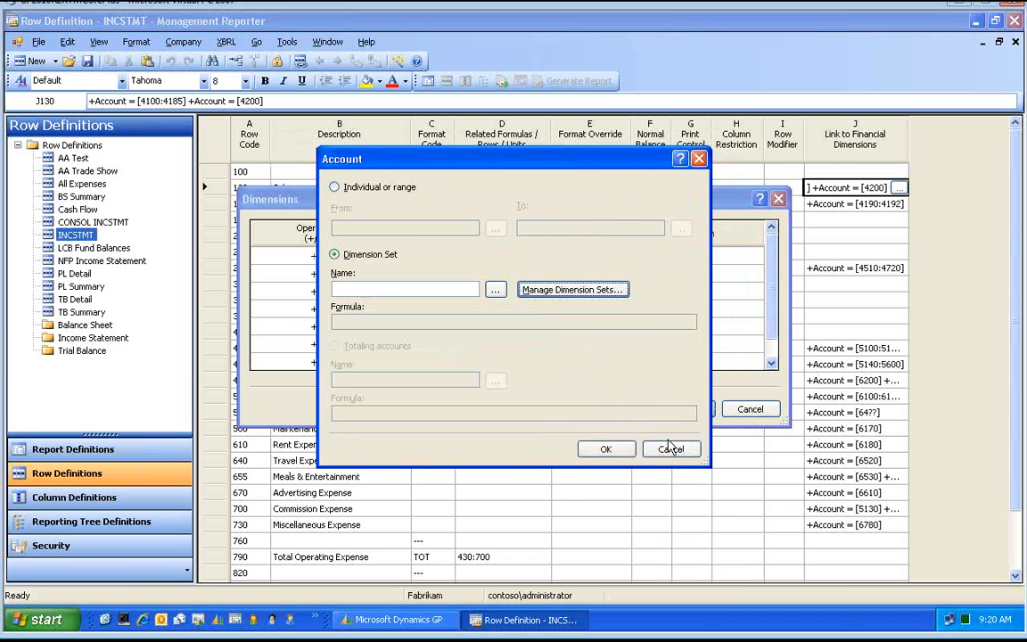
click(671, 448)
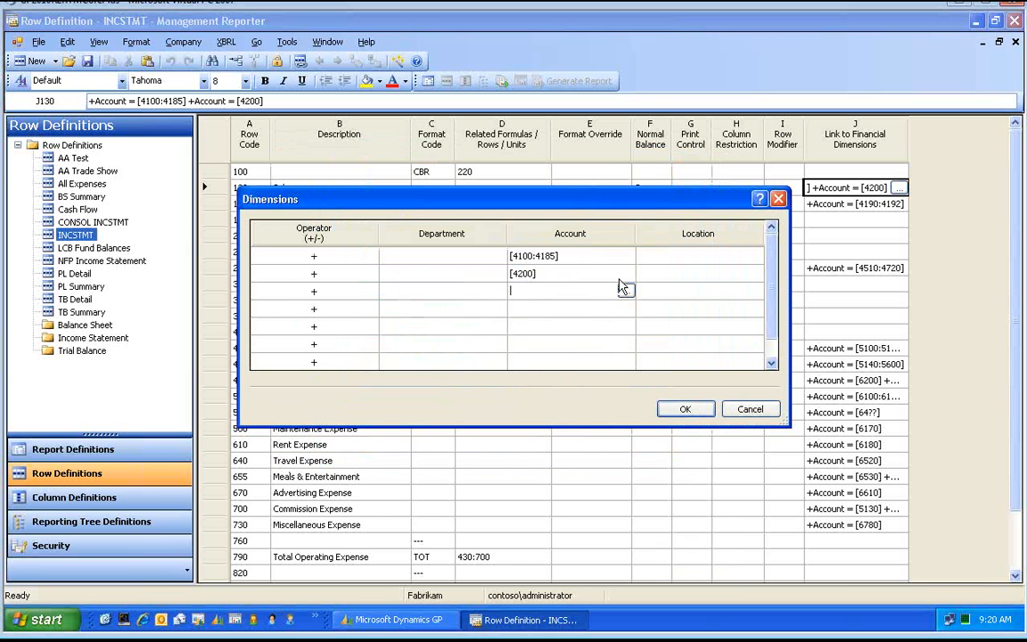
click(429, 290)
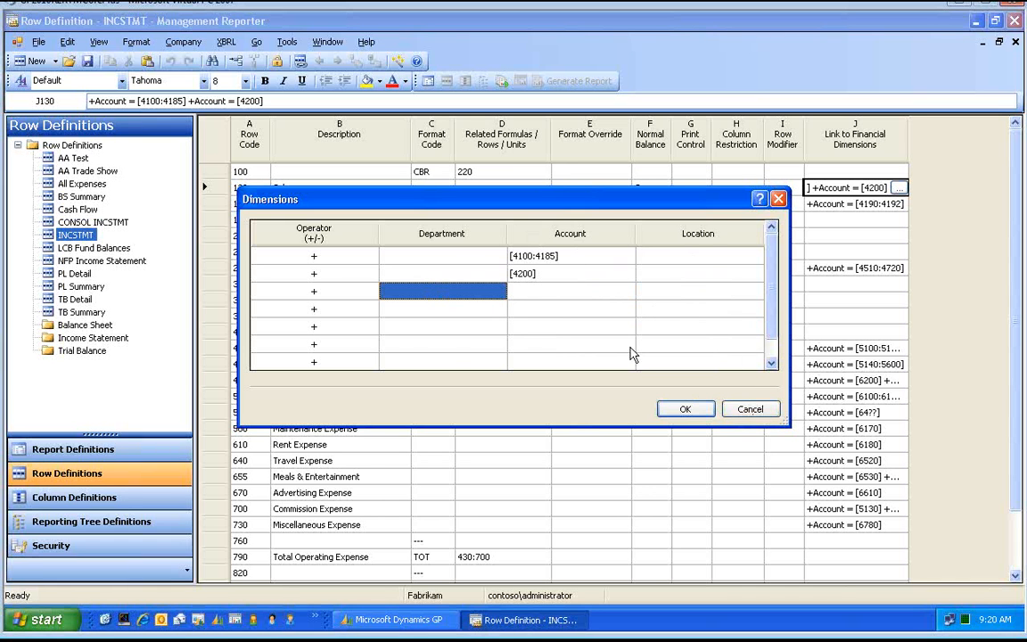
click(752, 411)
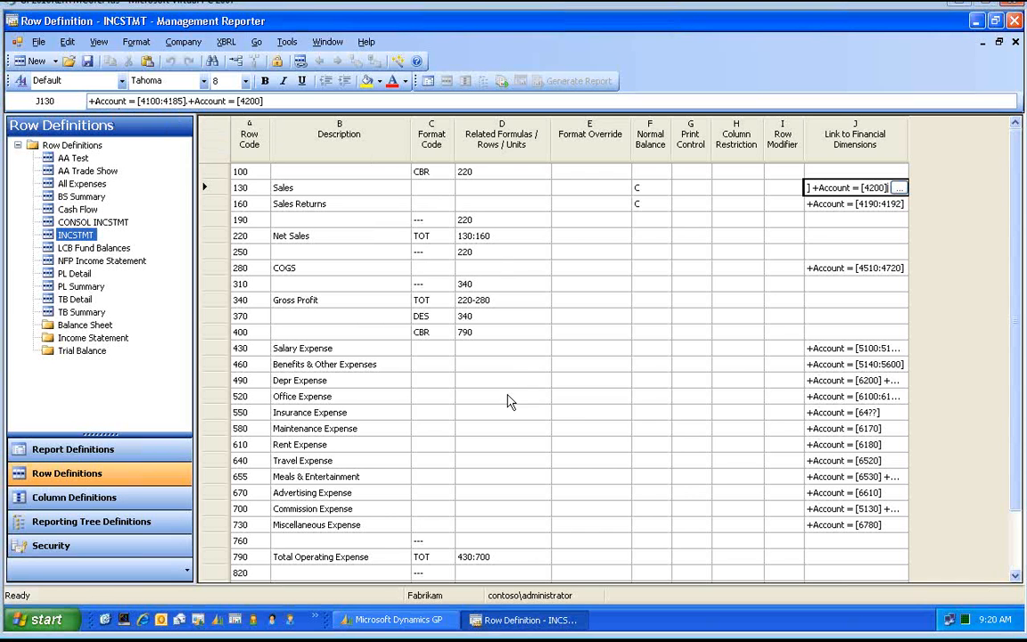
Inspect the wildcard account link of the Insurance Expense row and look over the remaining rows of the definition.
click(863, 415)
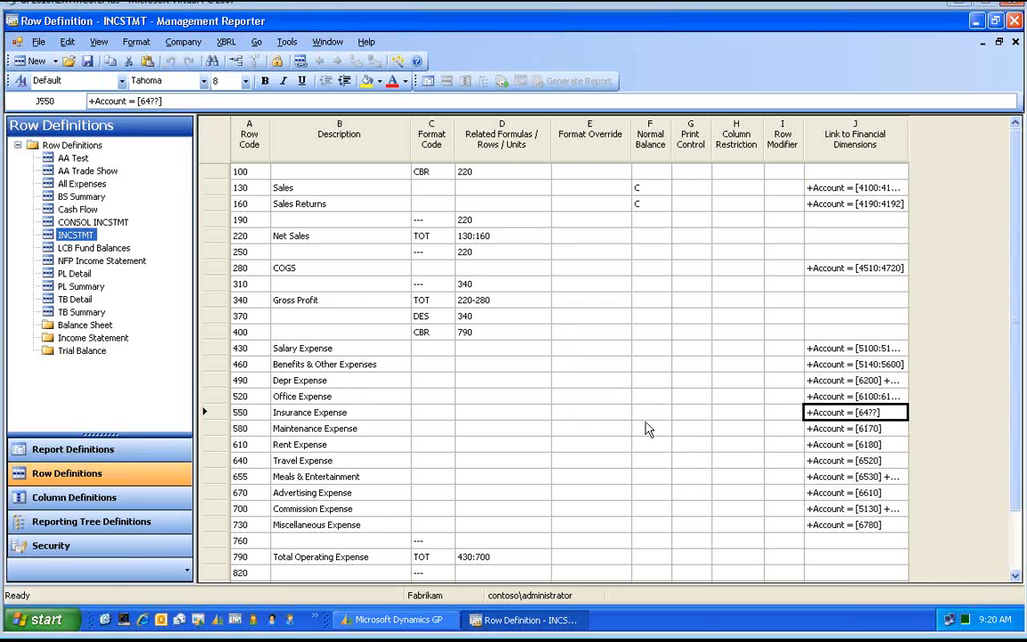
scroll(648, 429, down, 2)
scroll(648, 429, up, 2)
Set the font of the Sales row's description to Times New Roman.
click(349, 189)
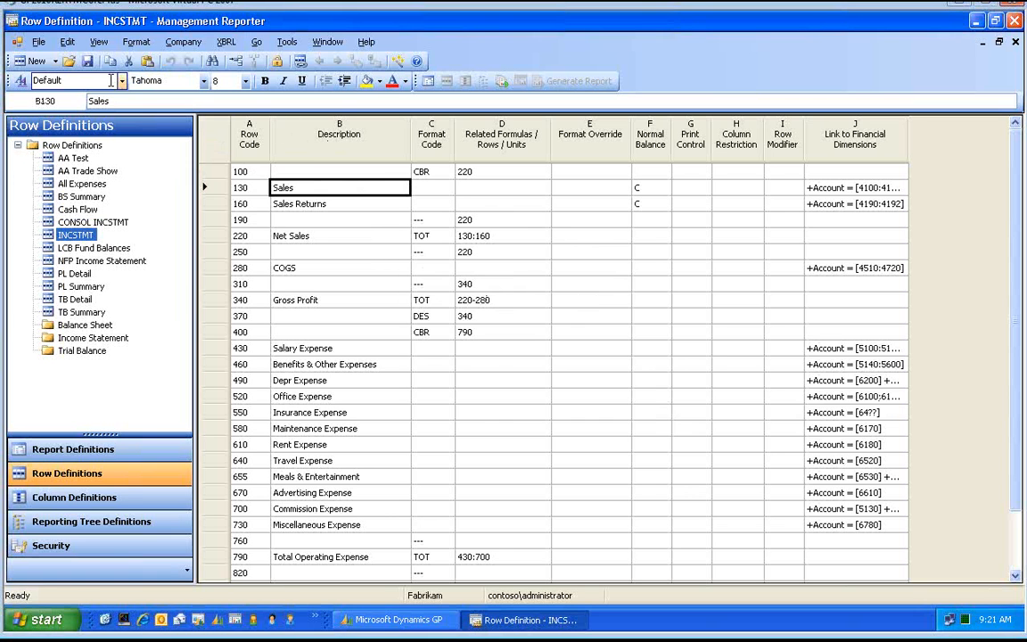
click(204, 81)
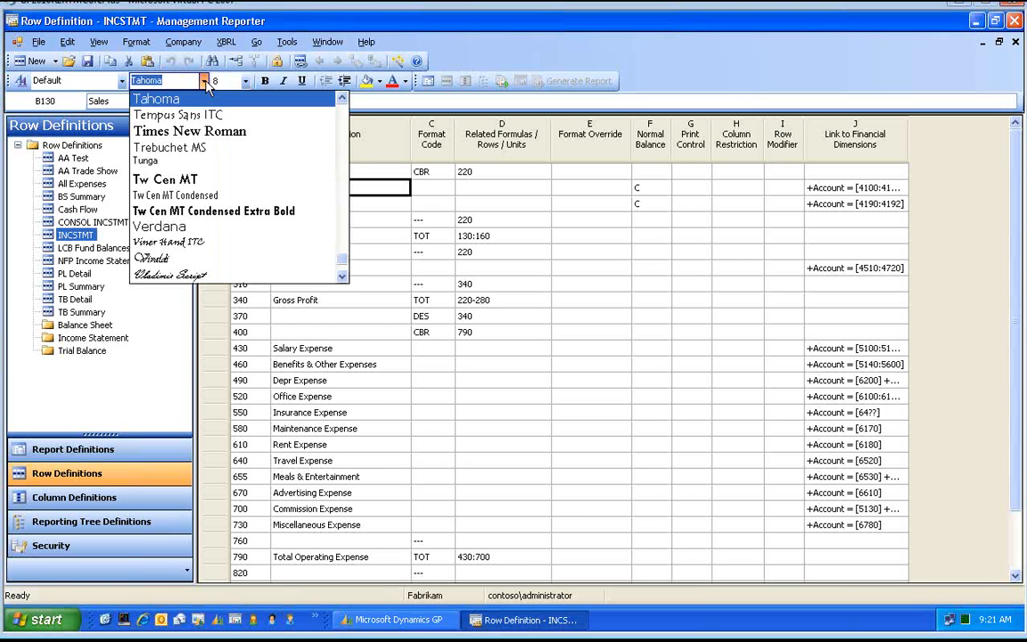
click(205, 82)
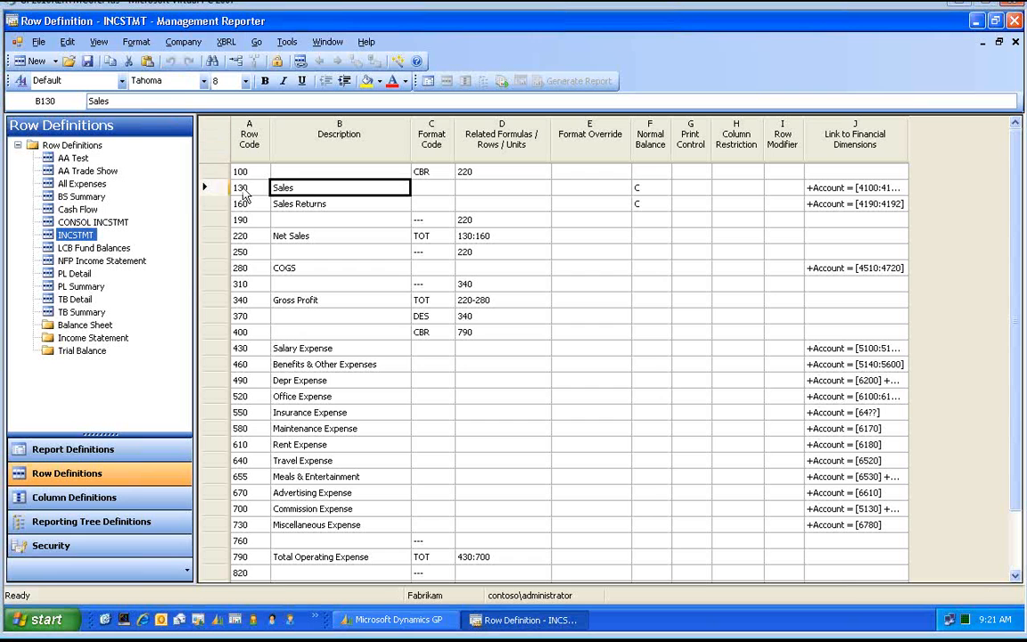
click(204, 81)
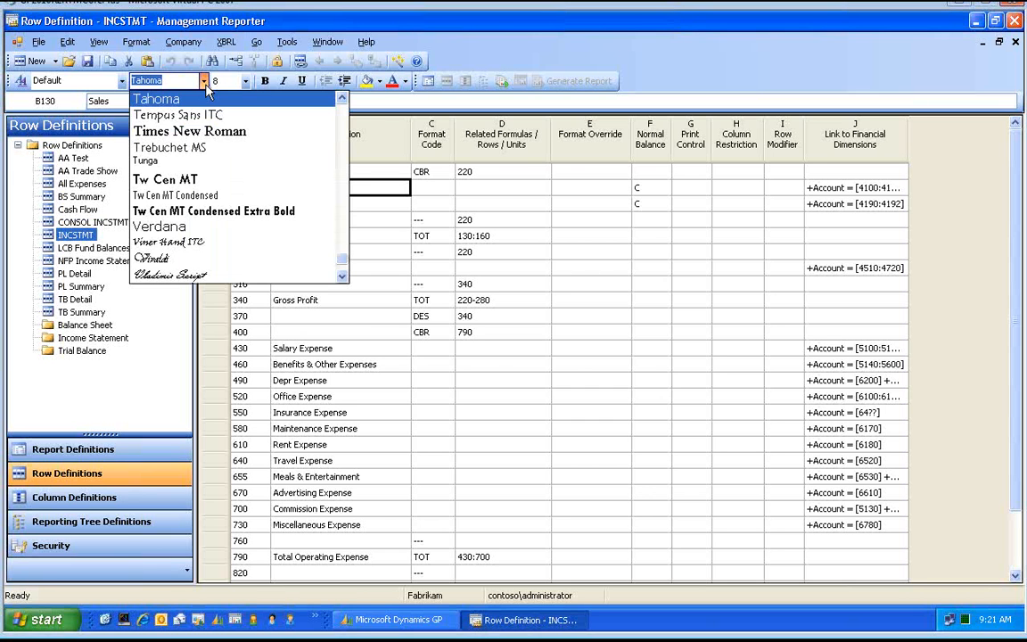
click(190, 131)
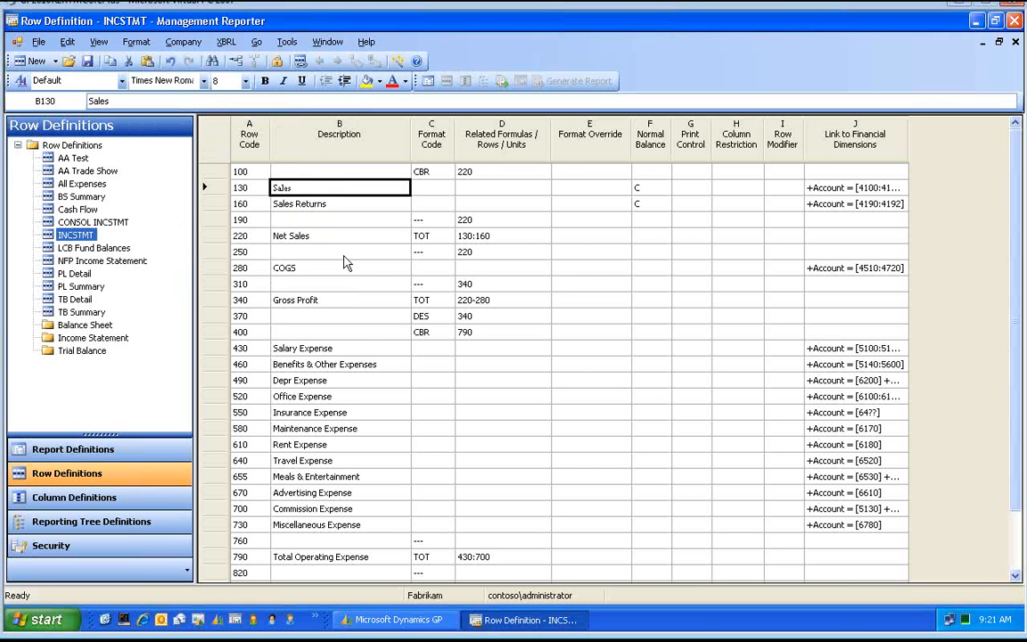
Set the Sales description's font back to Tahoma.
click(204, 81)
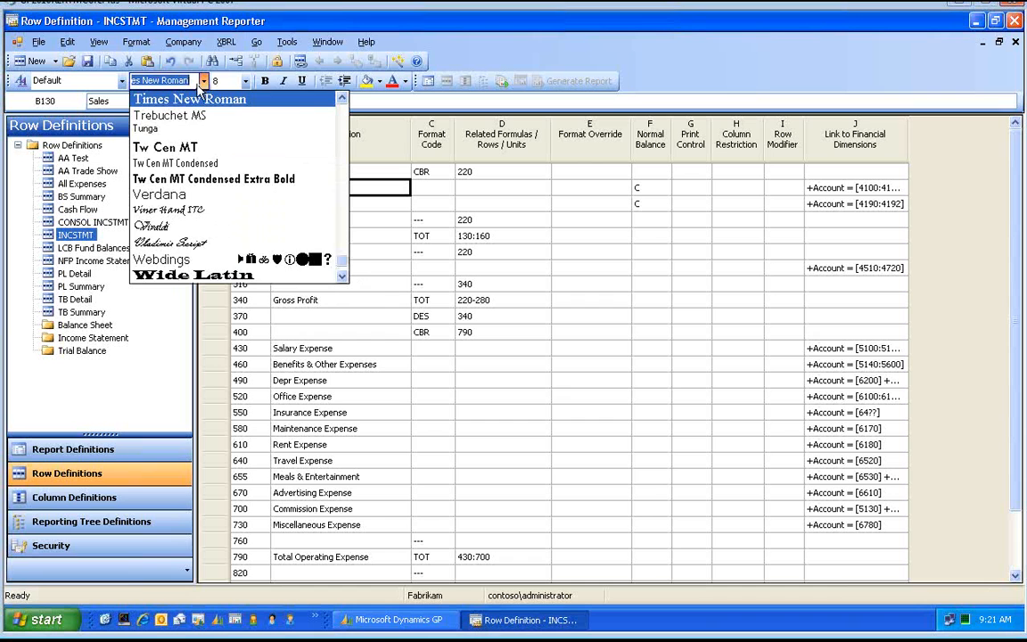
scroll(224, 158, up, 3)
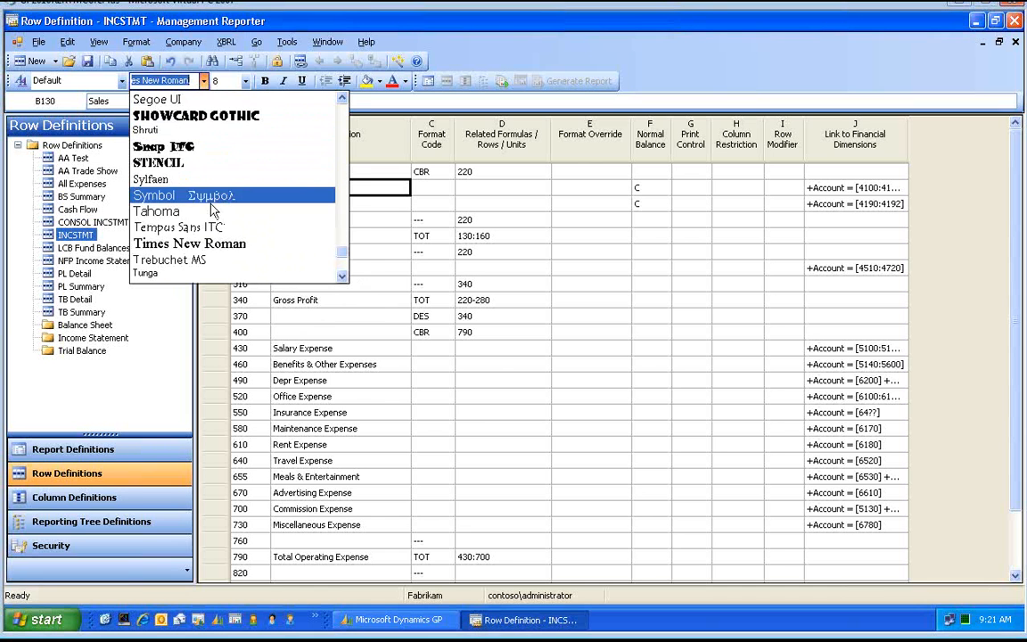
click(156, 212)
Close the INCSTMT row definition without saving the changes.
click(357, 299)
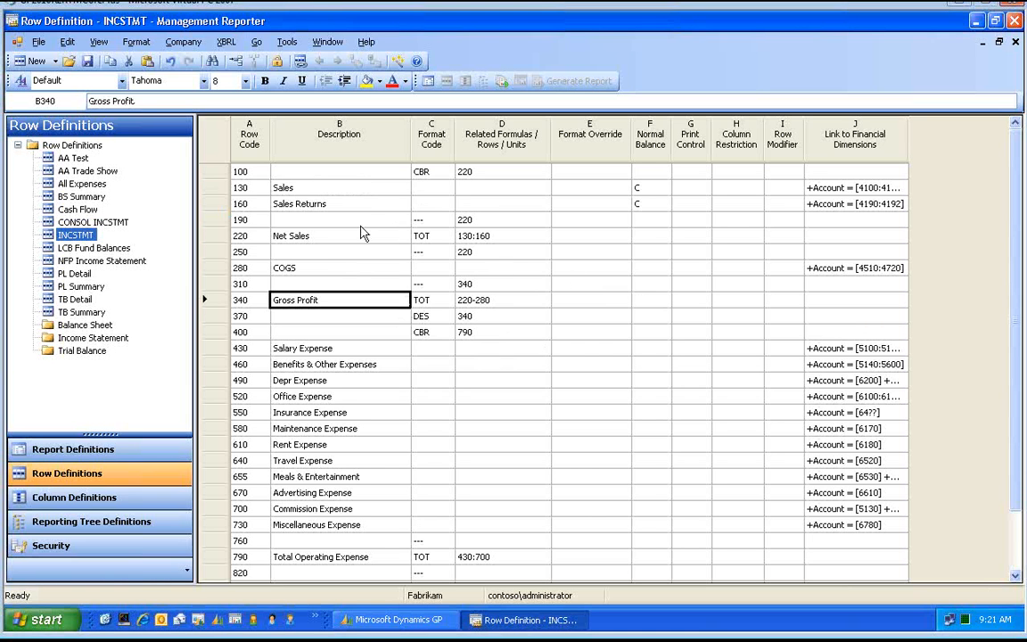
click(316, 186)
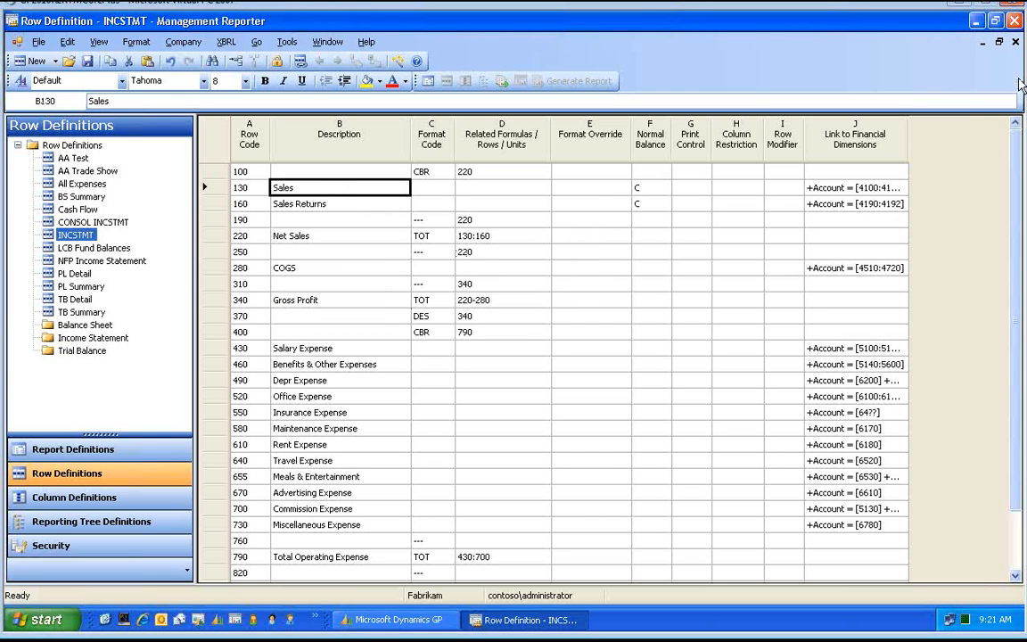
click(1015, 42)
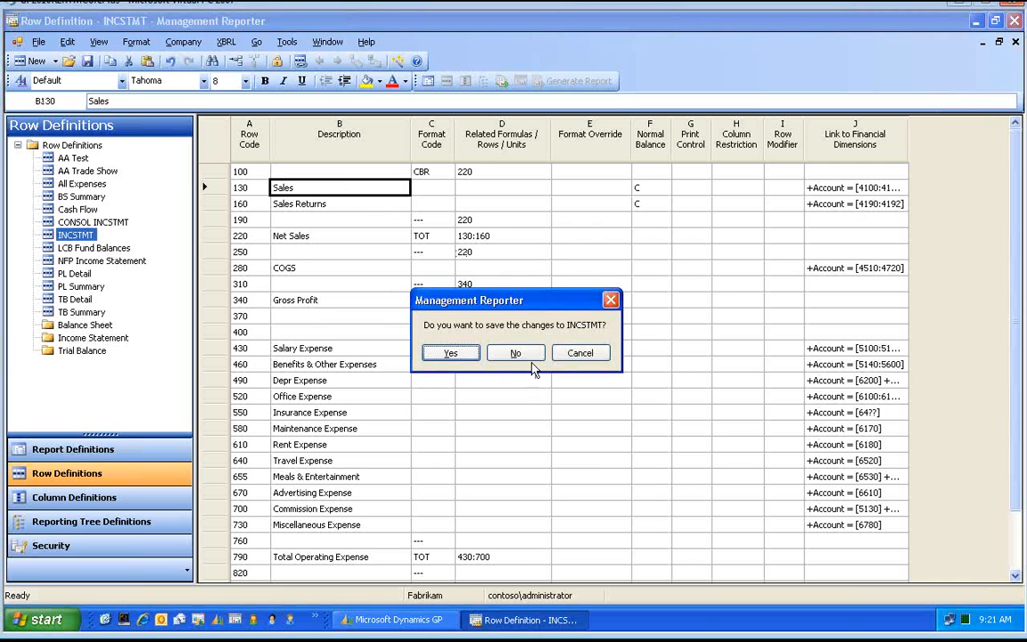
click(506, 358)
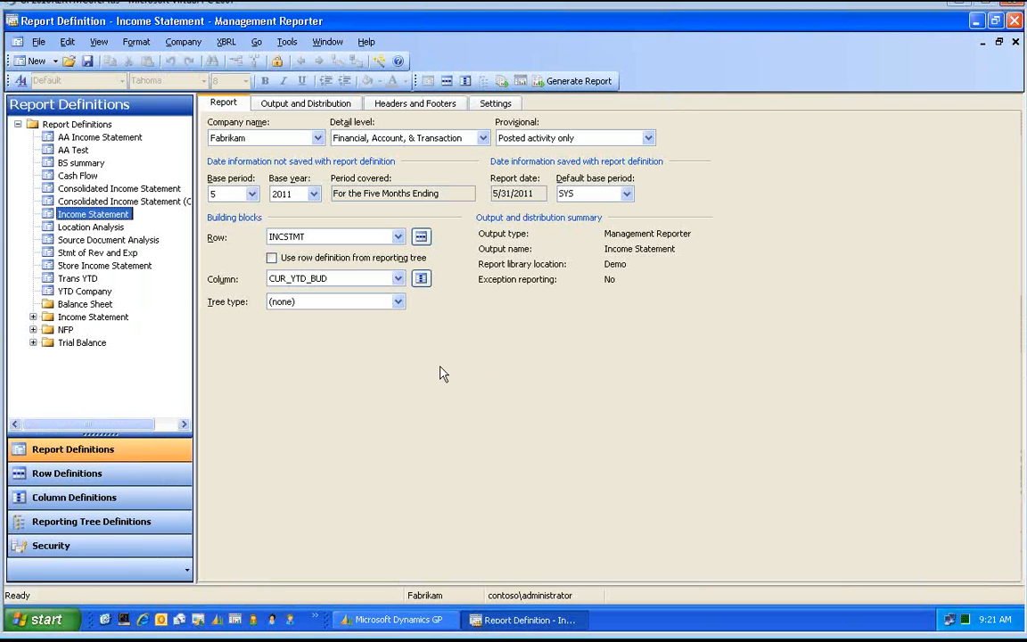
Open the CUR_YTD_BUD column definition from the report's building blocks and review the column type options for column B without choosing one.
click(421, 279)
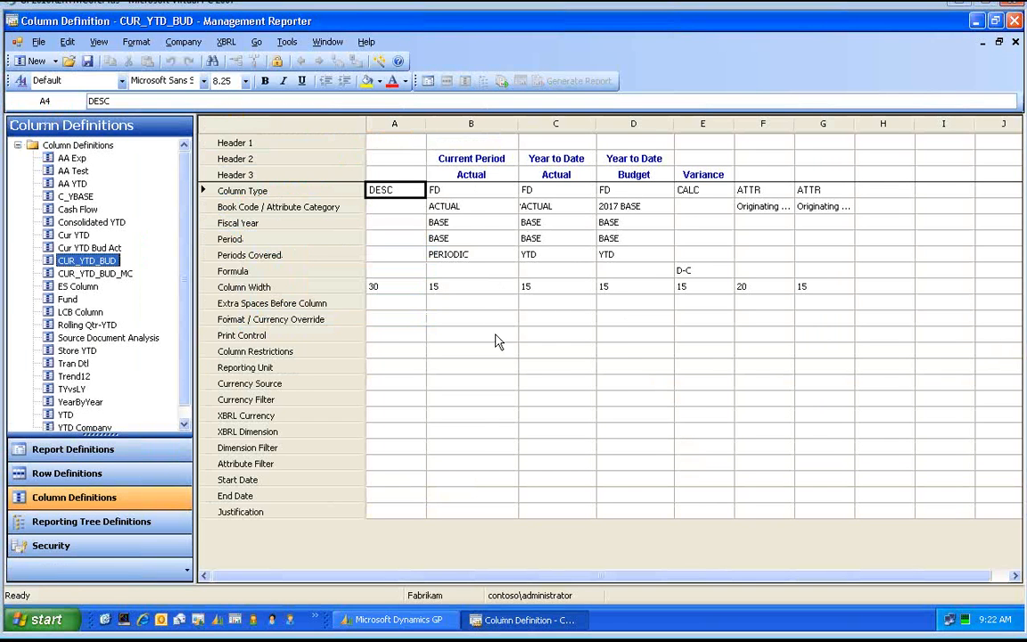
click(477, 192)
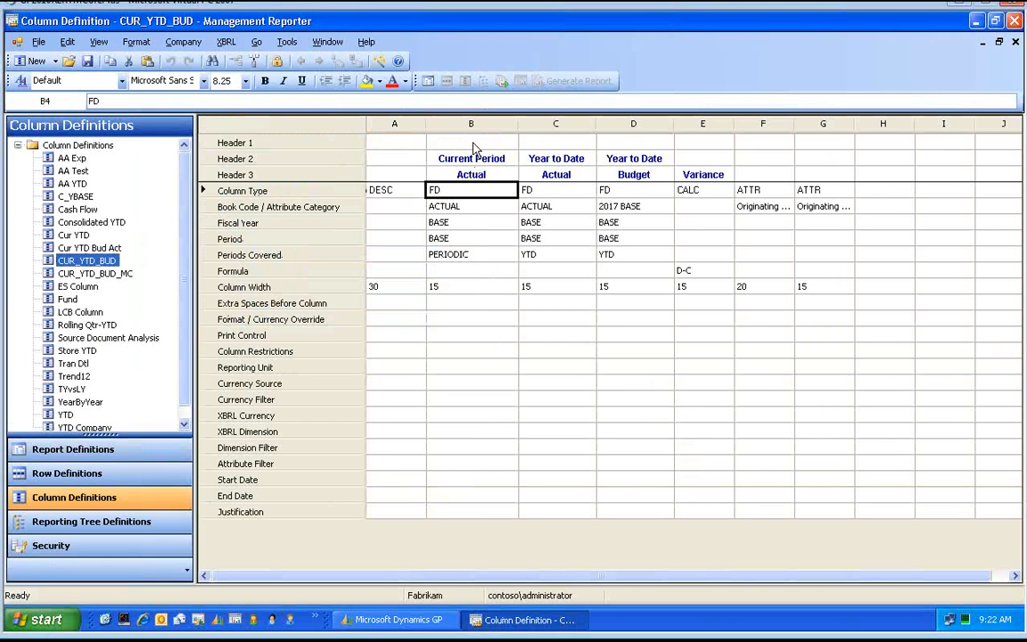
click(479, 198)
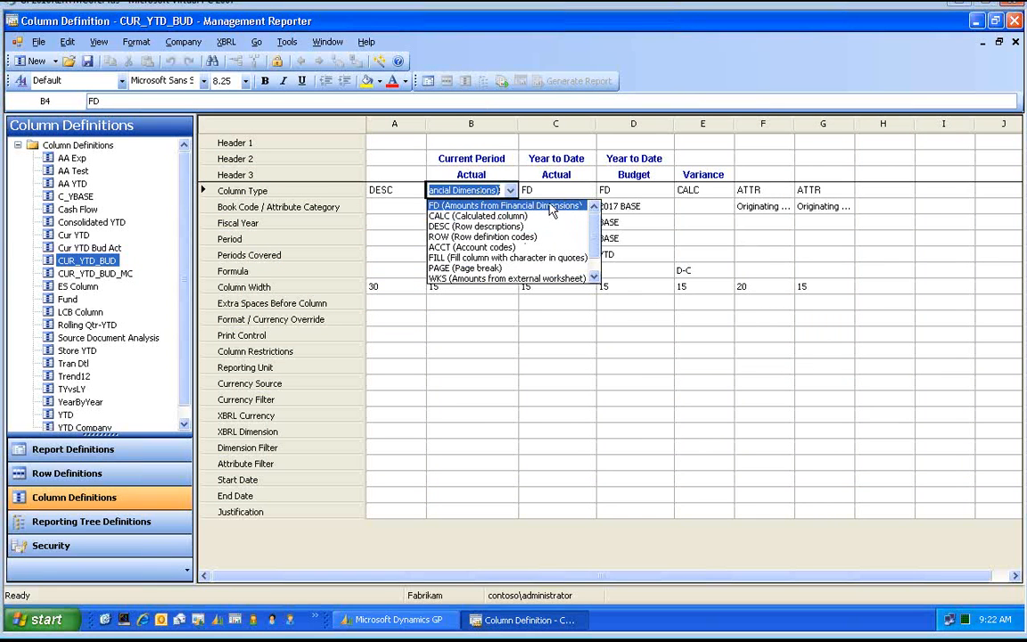
click(595, 277)
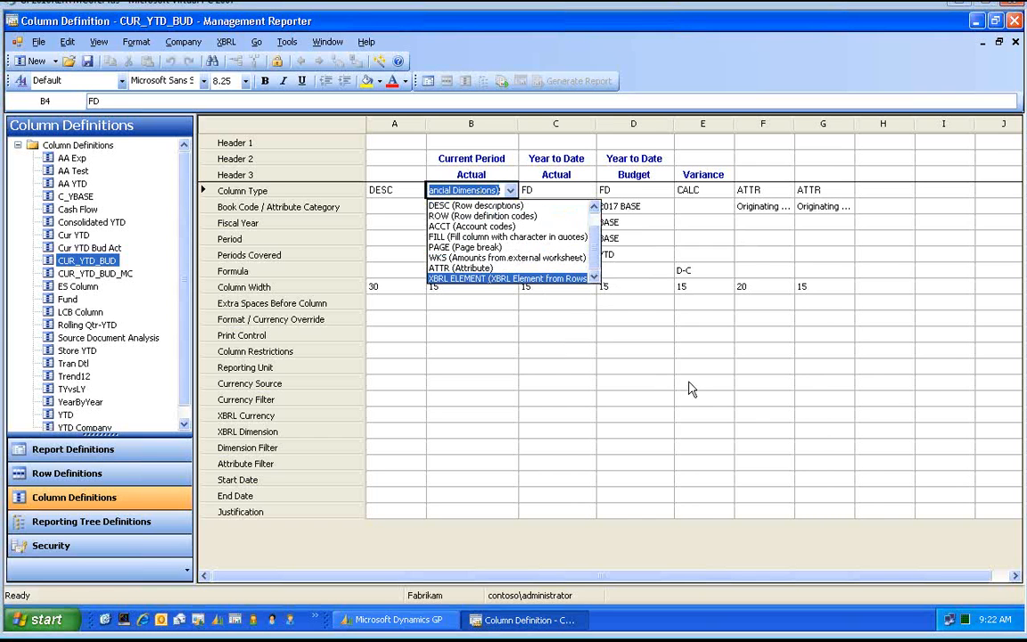
scroll(600, 257, up, 1)
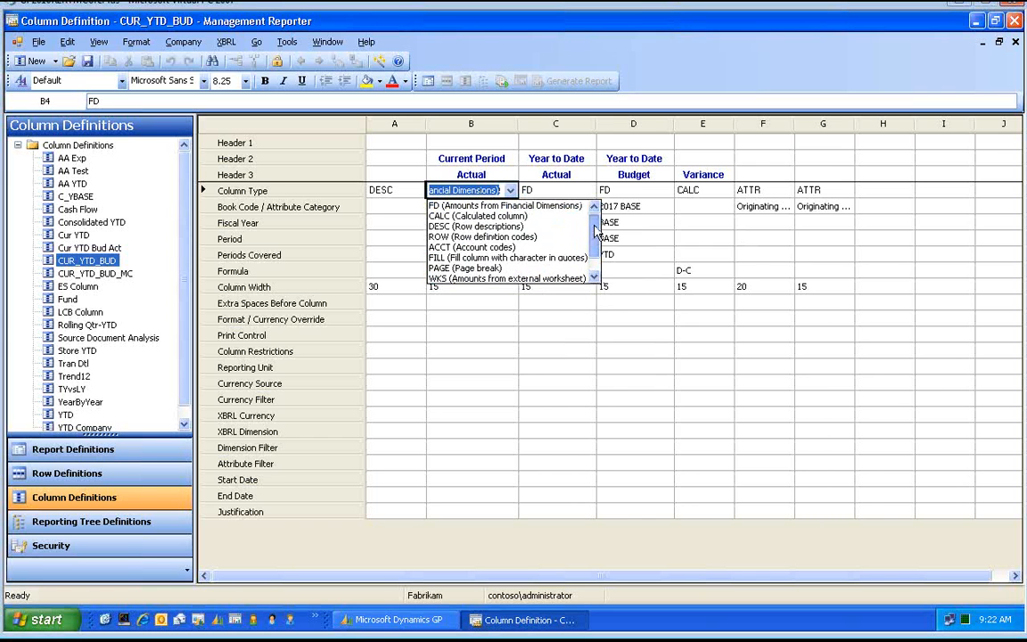
click(612, 406)
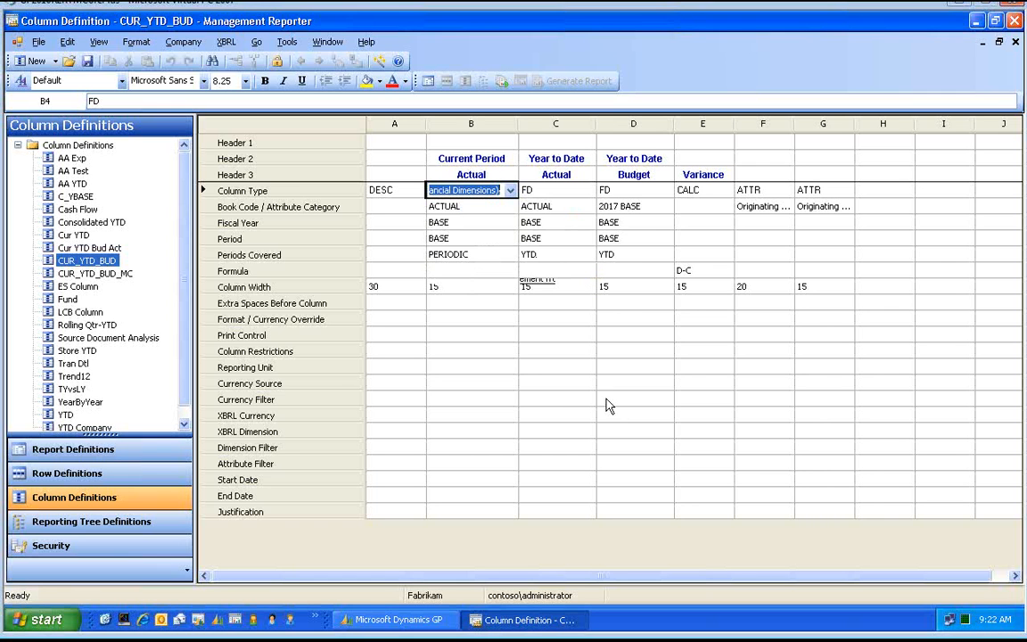
click(475, 336)
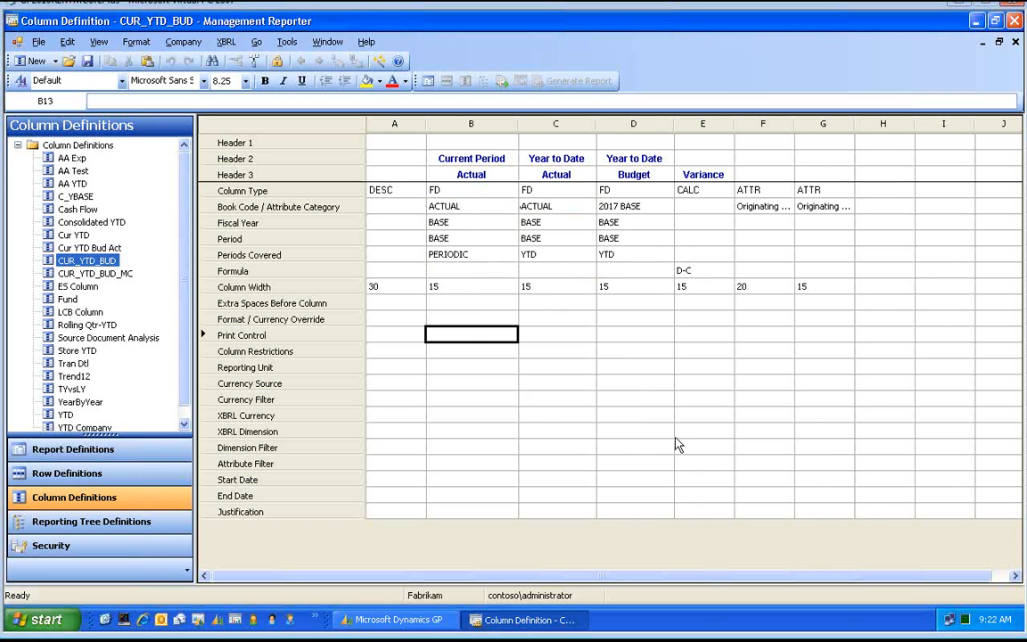
Browse the column type options for attribute column F, keeping its current type.
click(787, 191)
click(788, 191)
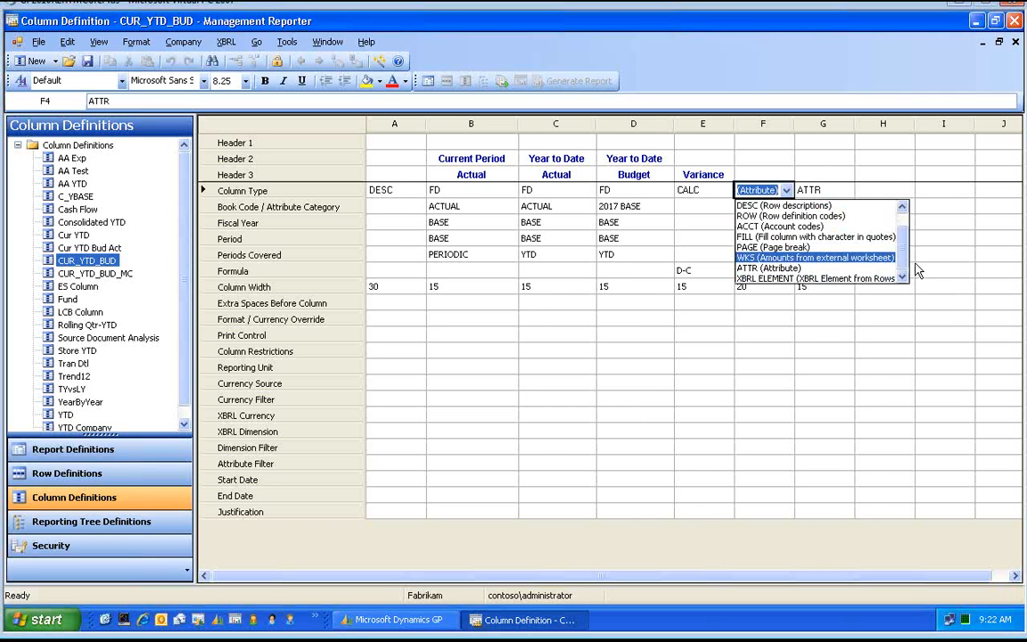
drag(904, 253, 911, 223)
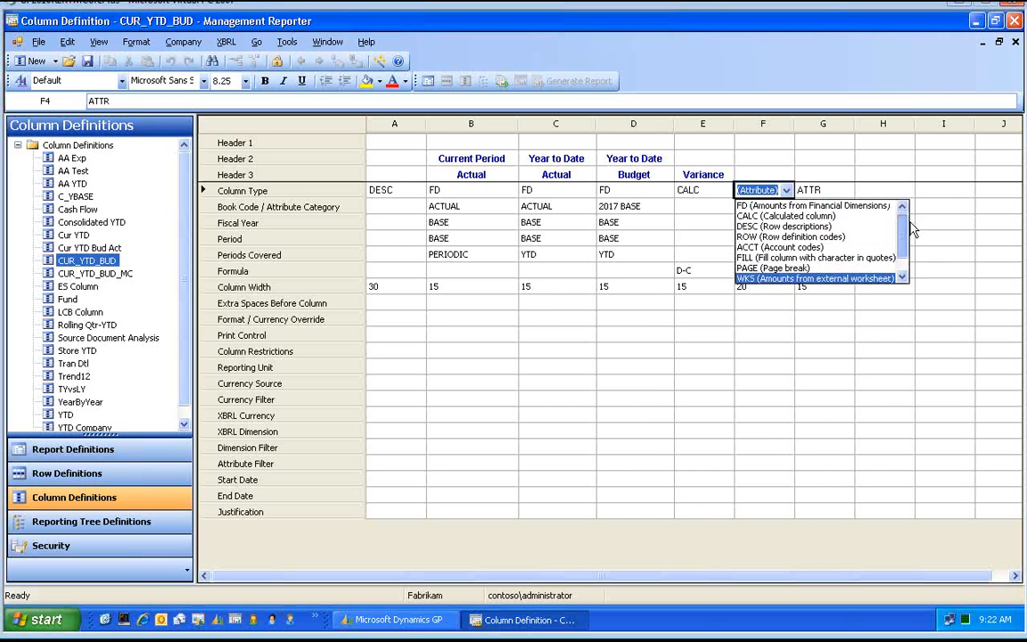
click(816, 317)
Browse the attribute categories available for column F without choosing a different one.
click(764, 208)
click(765, 207)
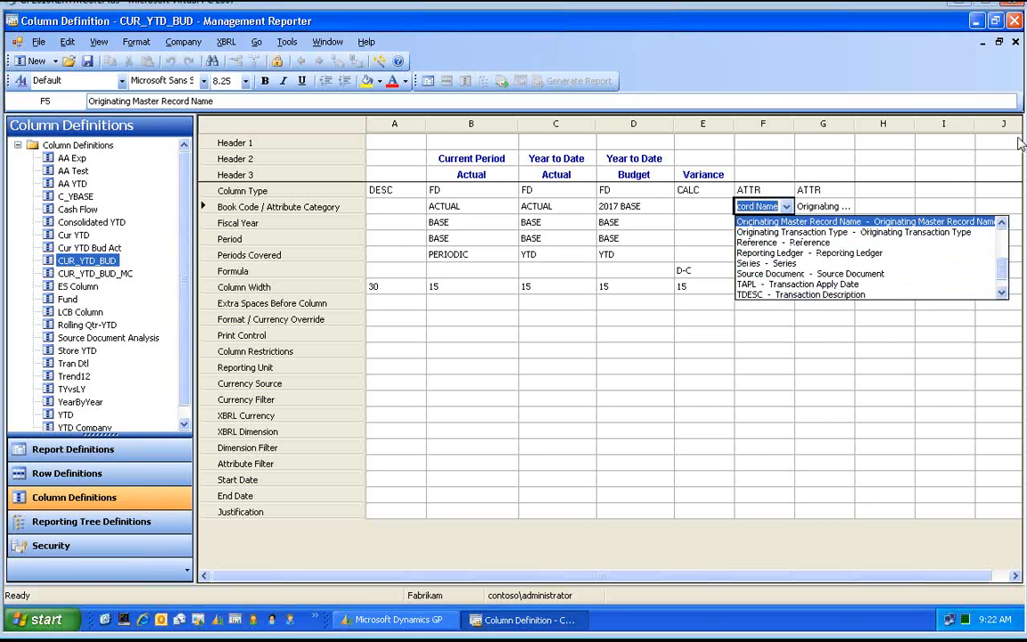
click(1002, 293)
click(1002, 293)
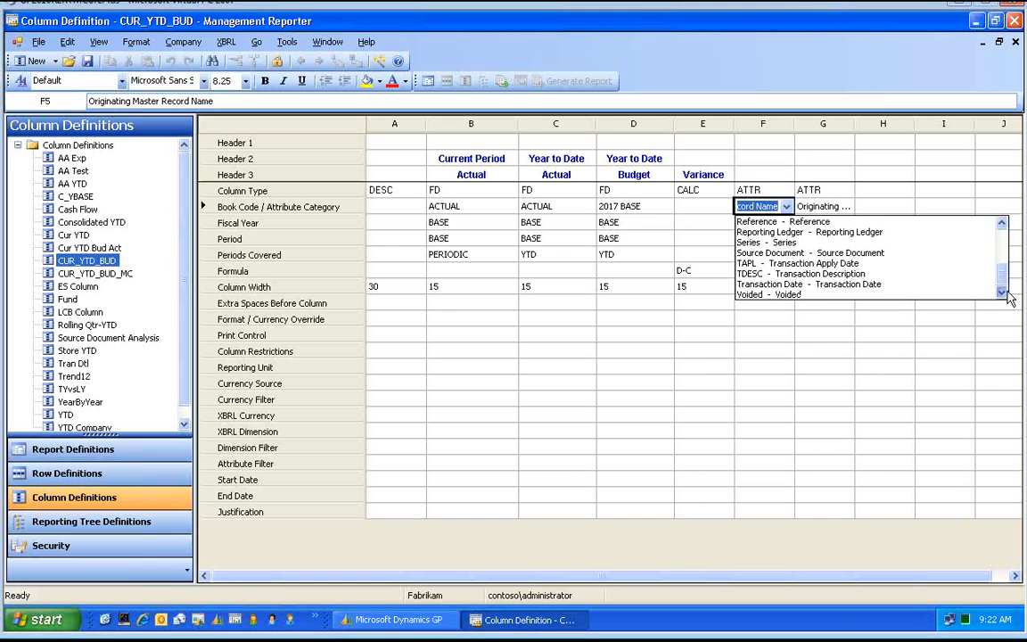
drag(1003, 276, 1007, 252)
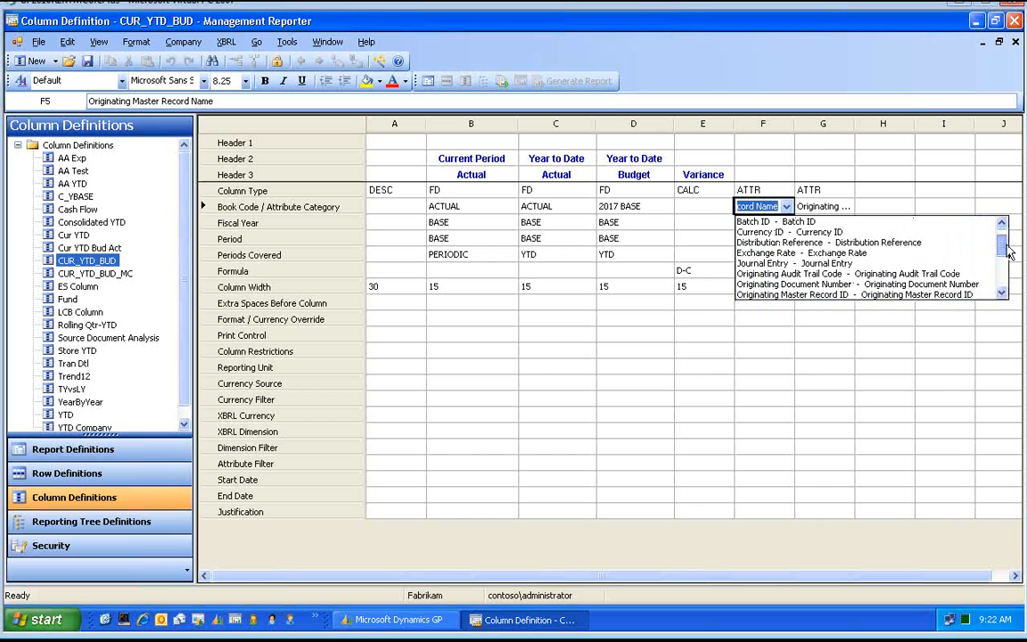
click(825, 163)
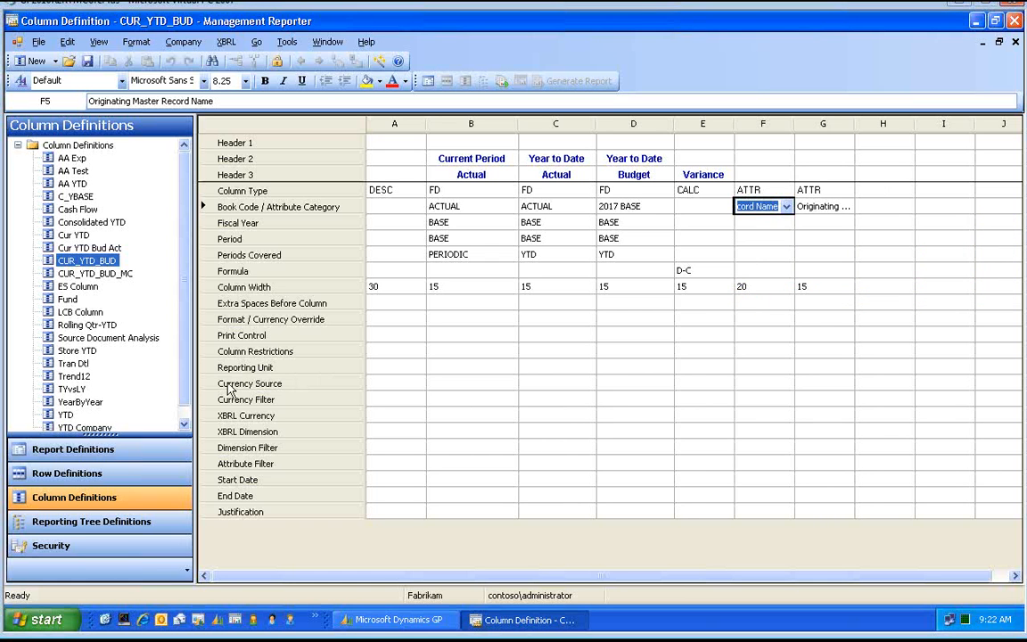
Review the Currency Source options for column B without choosing one, and close the CUR_YTD_BUD column definition.
click(476, 386)
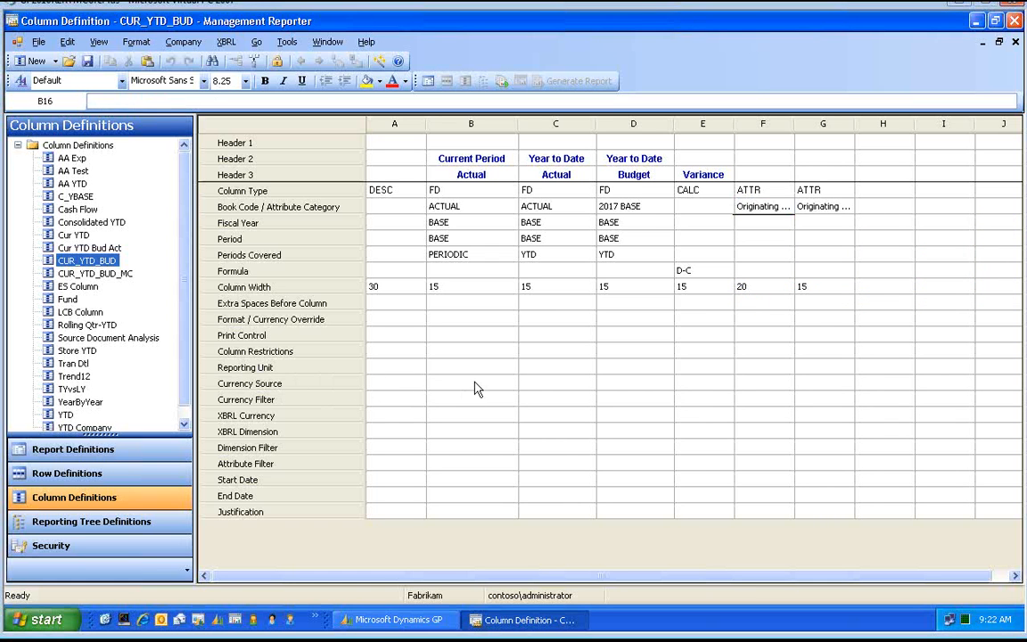
click(476, 386)
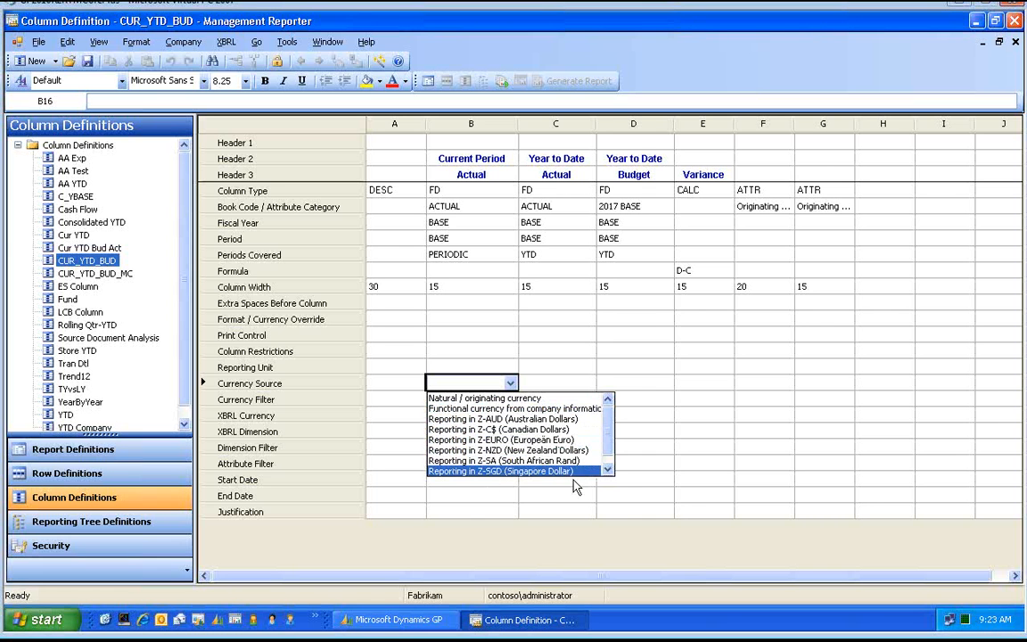
click(608, 471)
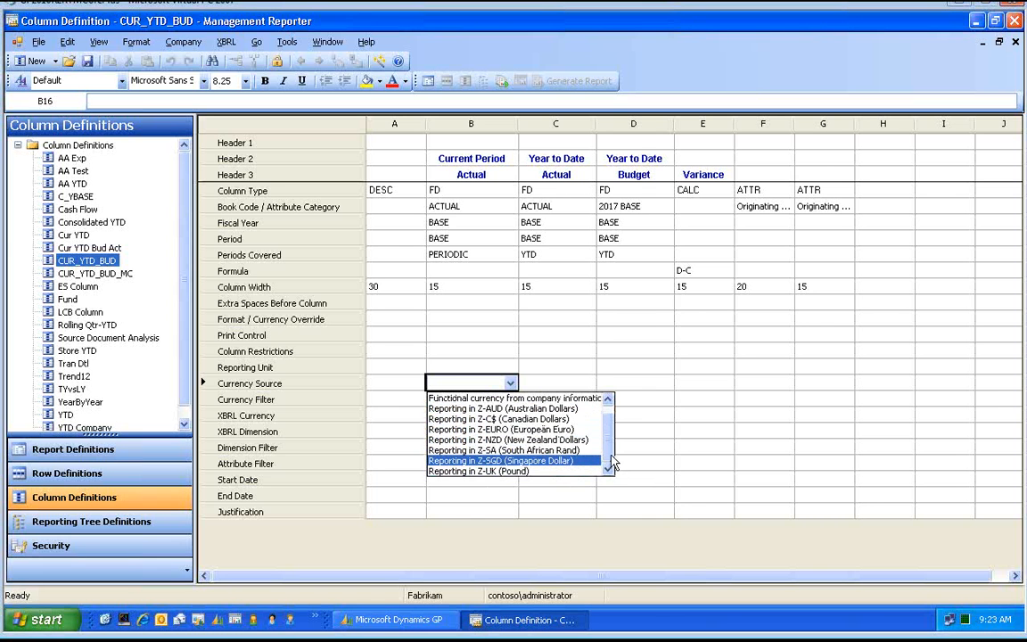
drag(611, 448, 616, 415)
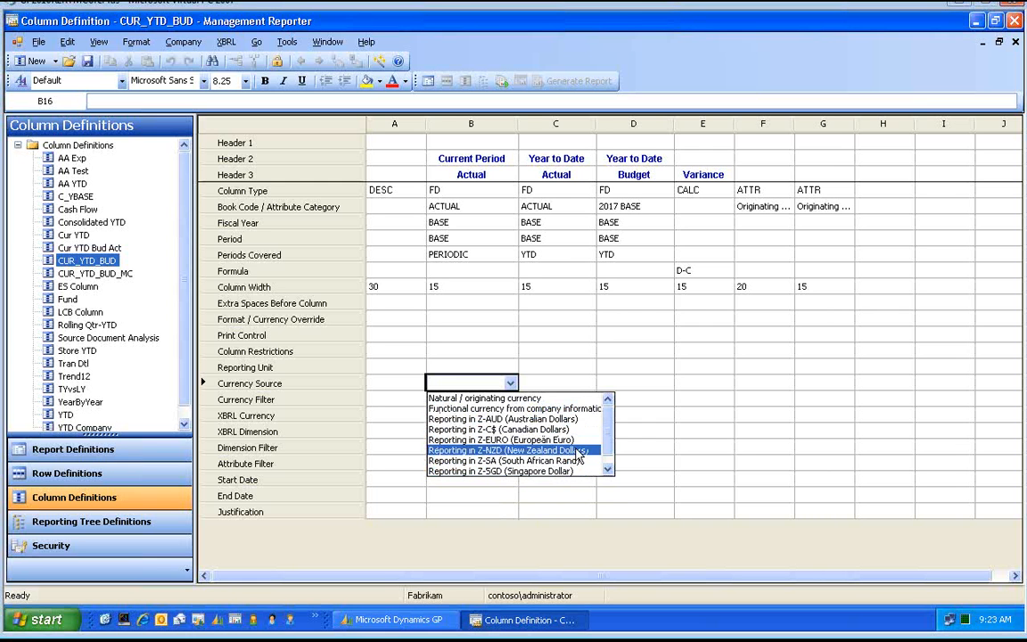
click(699, 498)
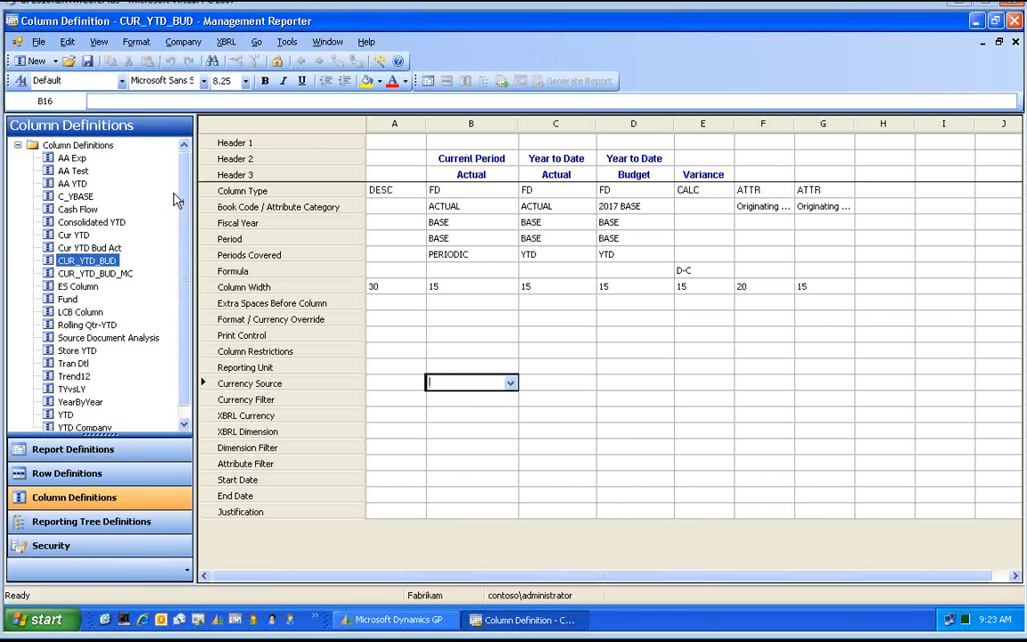
mouse_move(186, 189)
mouse_down()
mouse_move(188, 221)
mouse_move(175, 185)
mouse_up()
click(1015, 45)
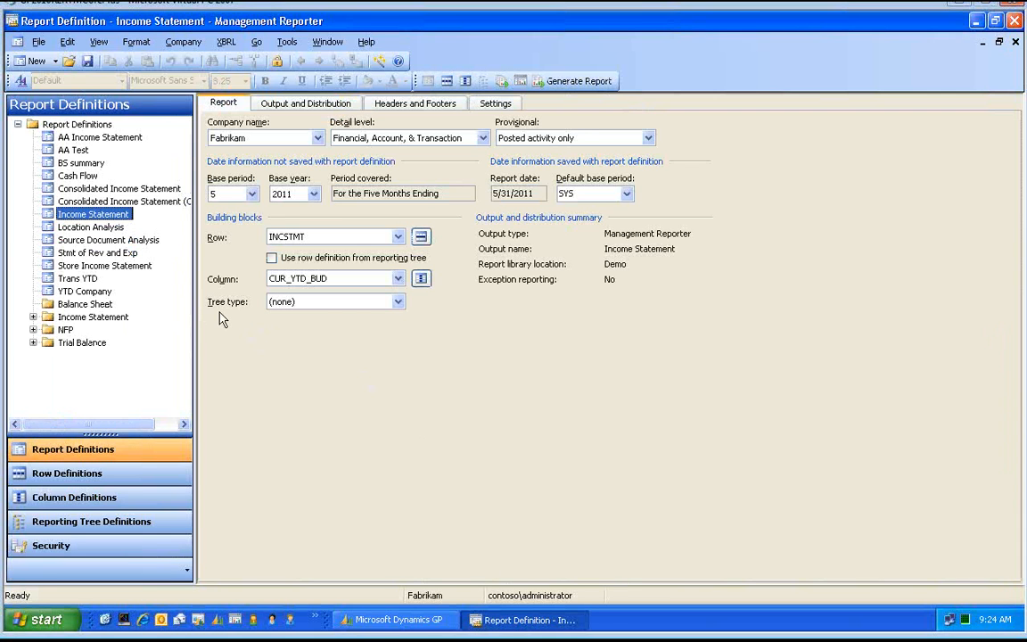
Set the Income Statement's tree type to Reporting tree and choose Dept as its tree.
click(397, 302)
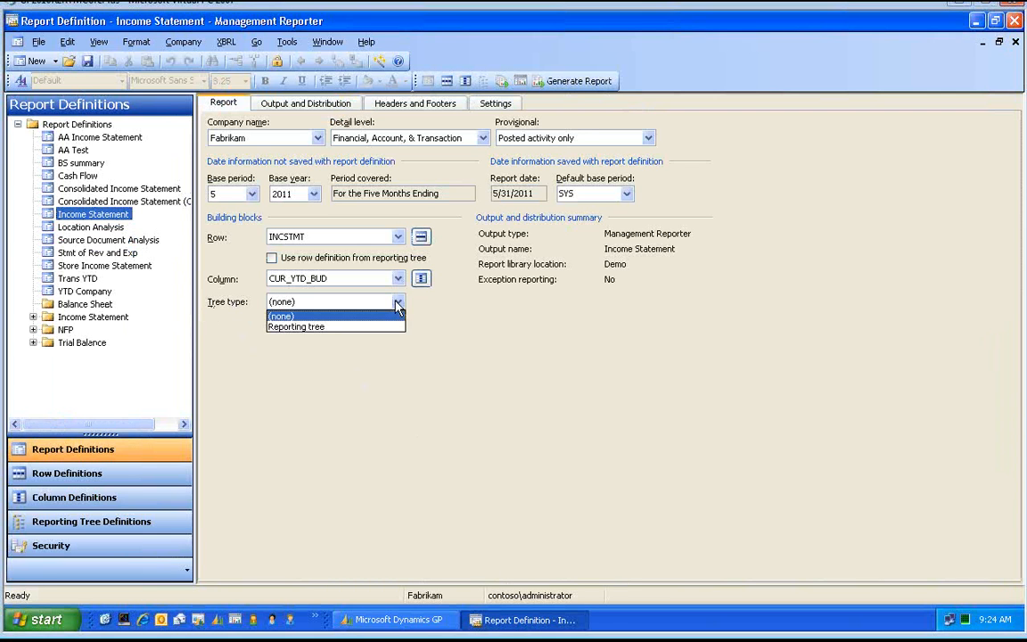
click(392, 326)
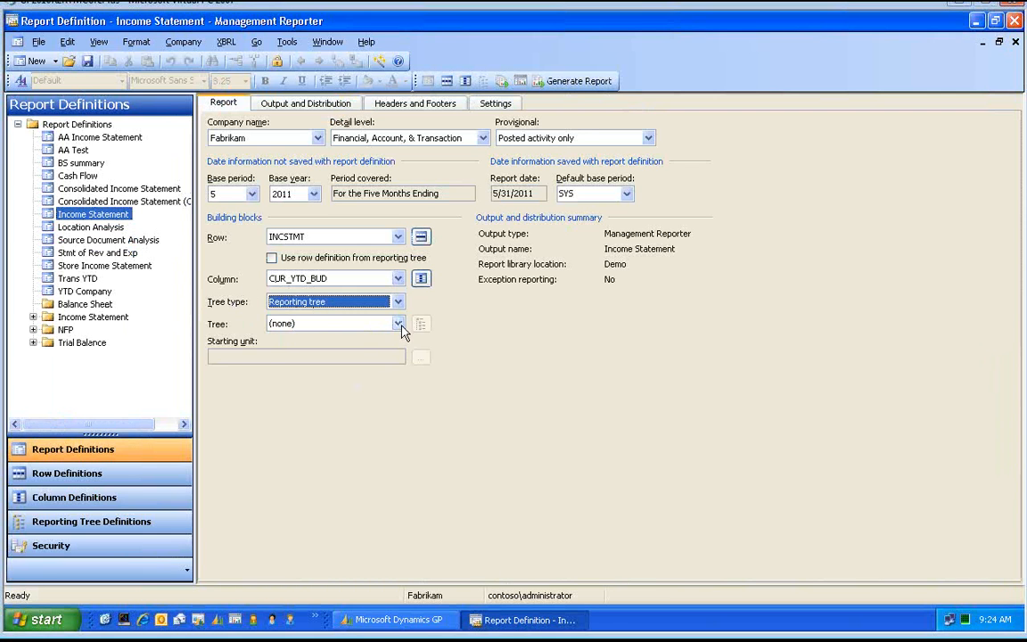
click(399, 324)
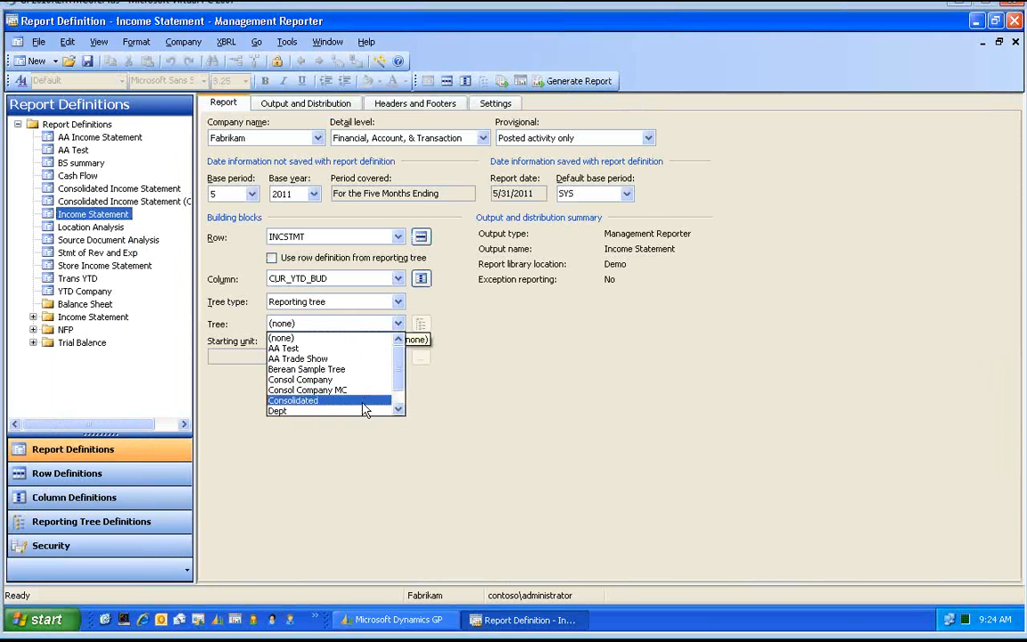
click(300, 413)
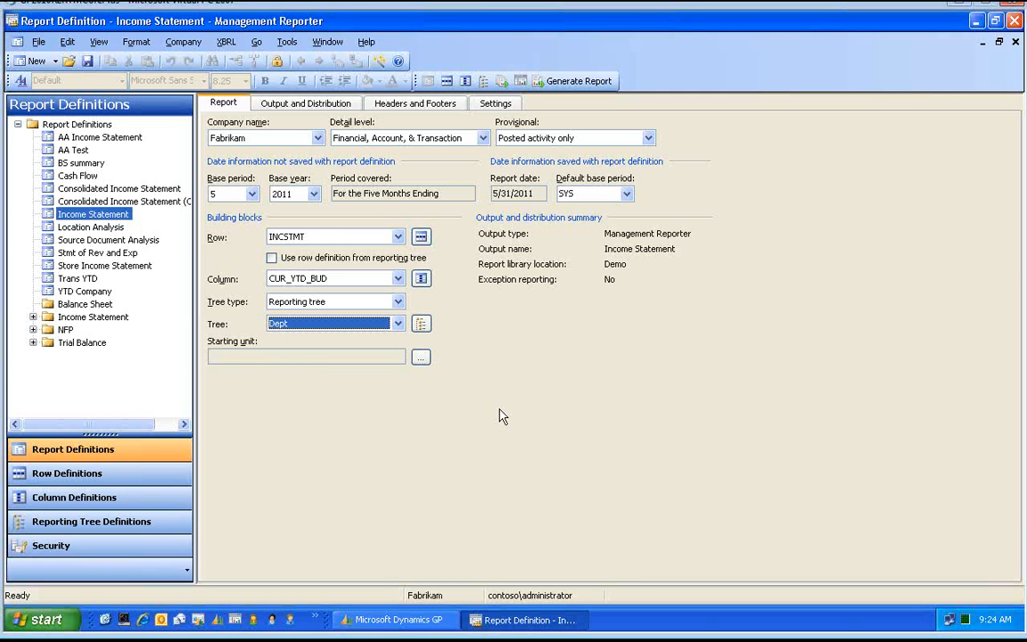
Open the Dept tree definition and nest the Department = [999] unit under Department = [000].
click(421, 324)
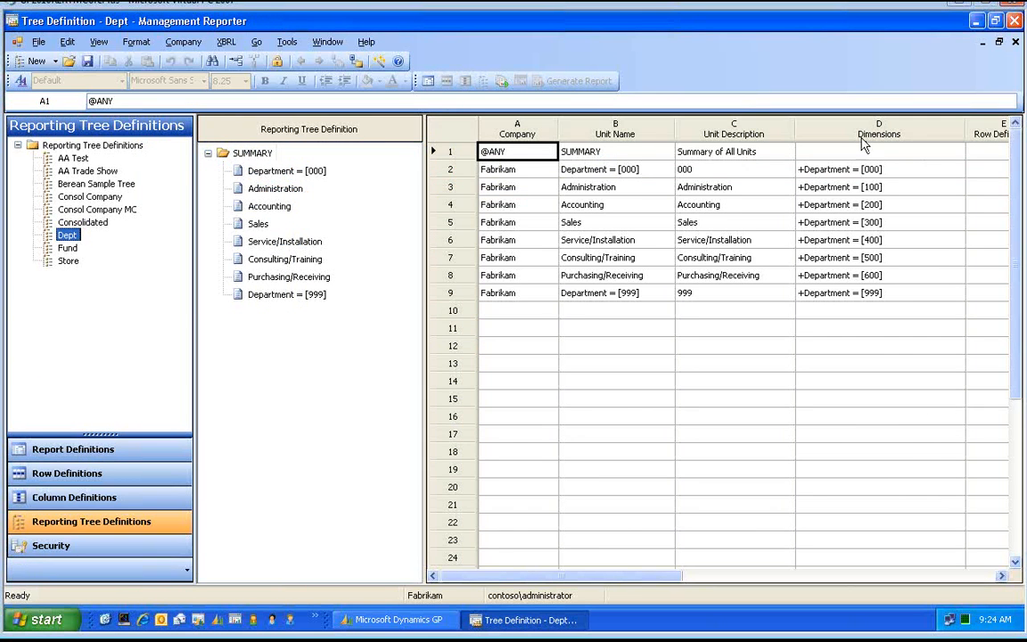
click(834, 171)
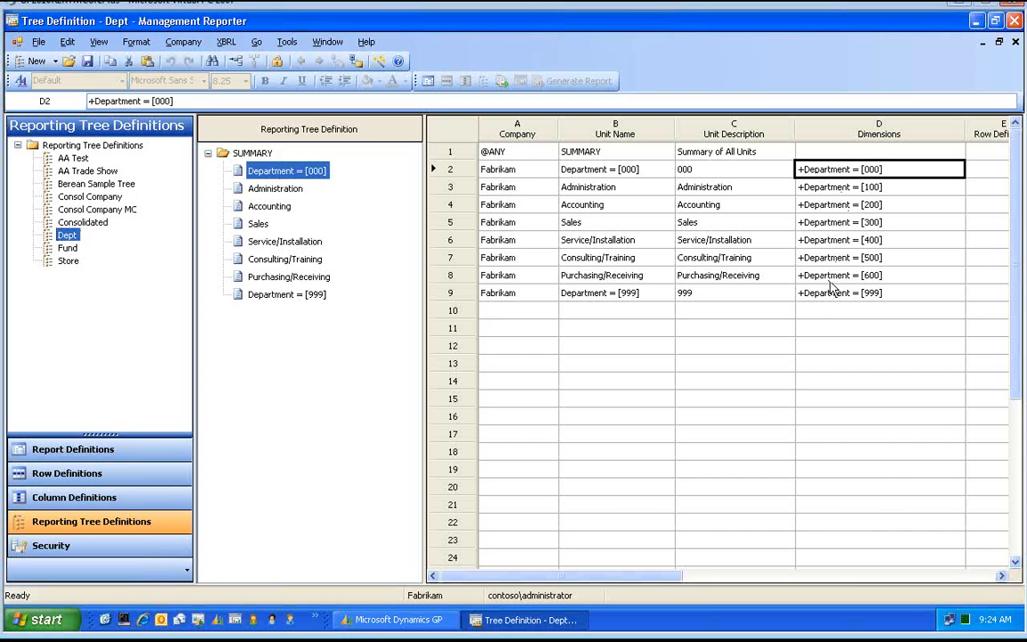
click(278, 295)
drag(282, 170, 282, 173)
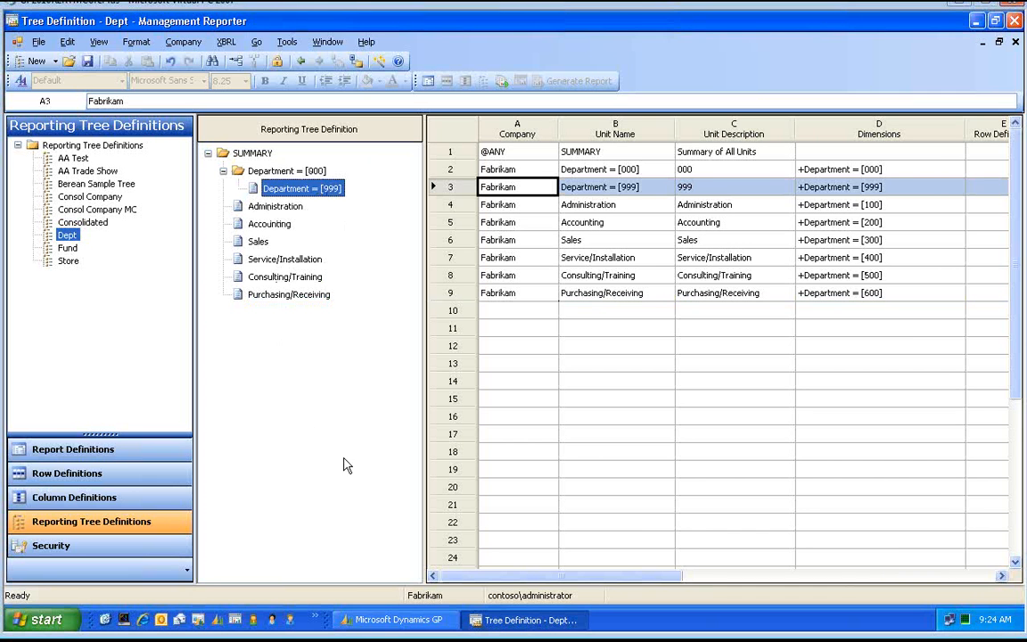
Review the Dept tree's remaining columns through Unit Security and Additional Text, and close the tree definition.
drag(538, 580, 858, 615)
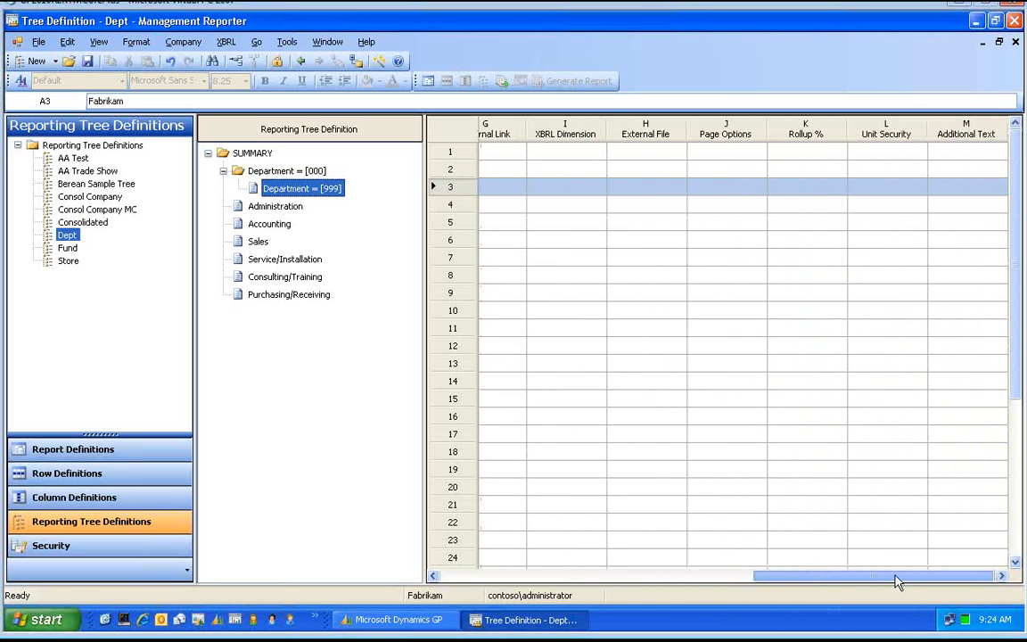
drag(853, 579, 597, 554)
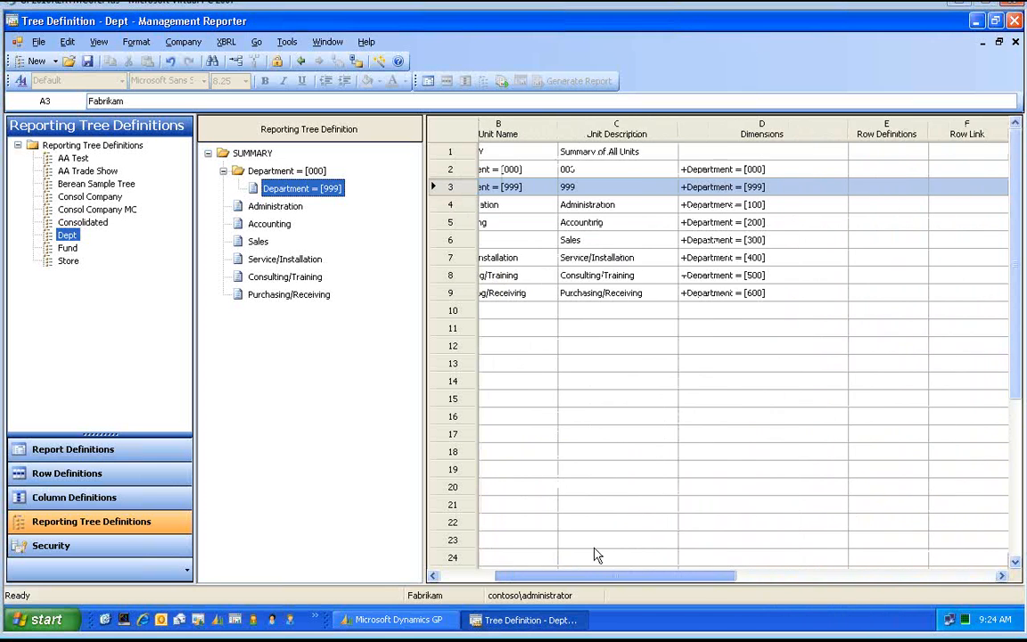
click(1016, 42)
click(515, 353)
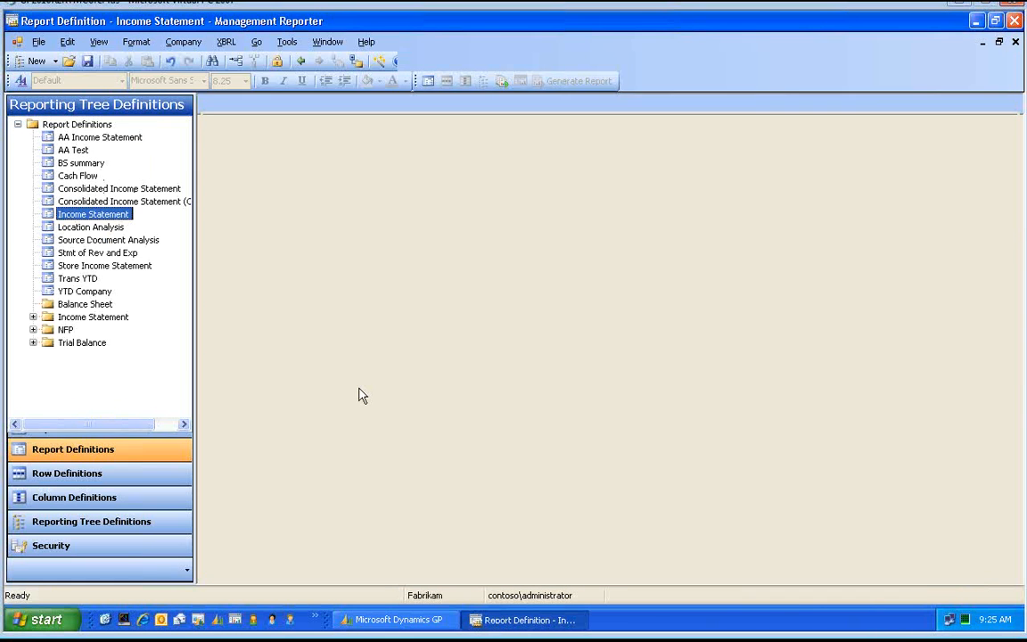
Browse the available reporting trees and return the report's tree type to (none).
click(398, 324)
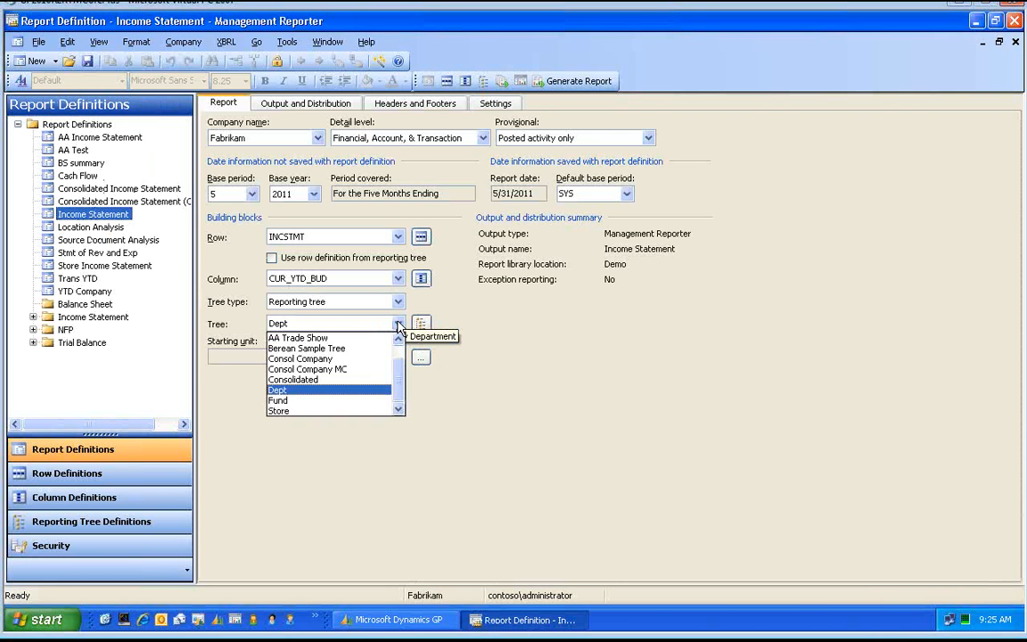
click(398, 301)
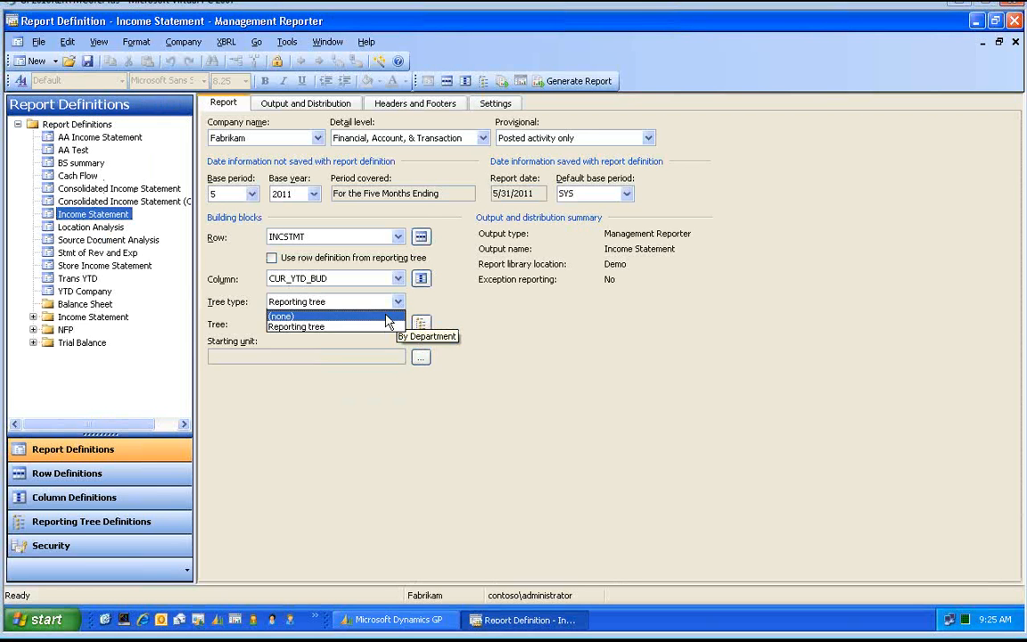
click(383, 314)
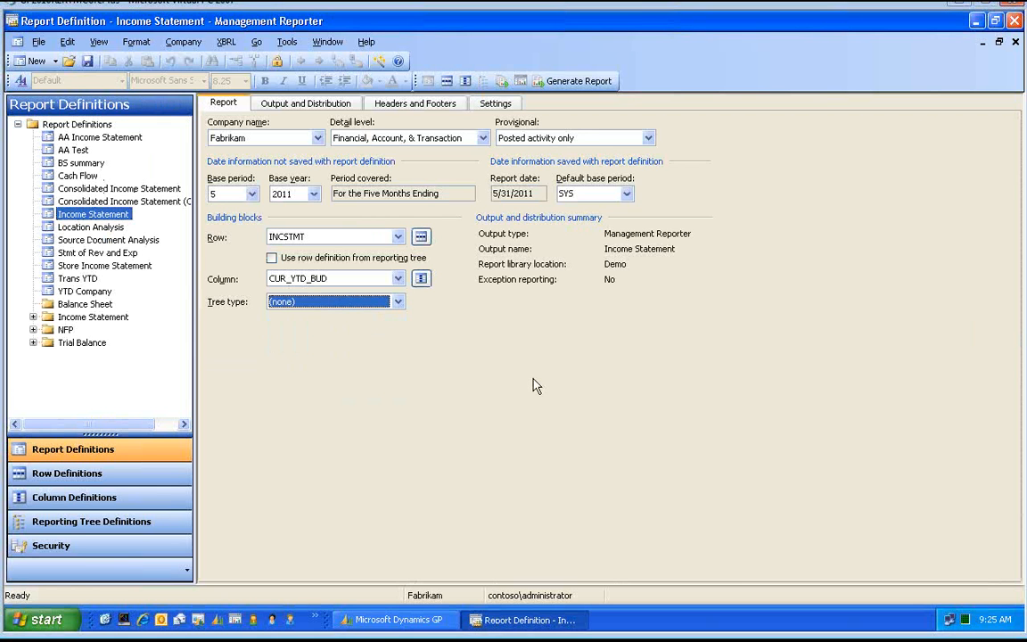
Review the reports in the Monthly Financials report group and close the report groups without making changes.
click(502, 81)
click(502, 81)
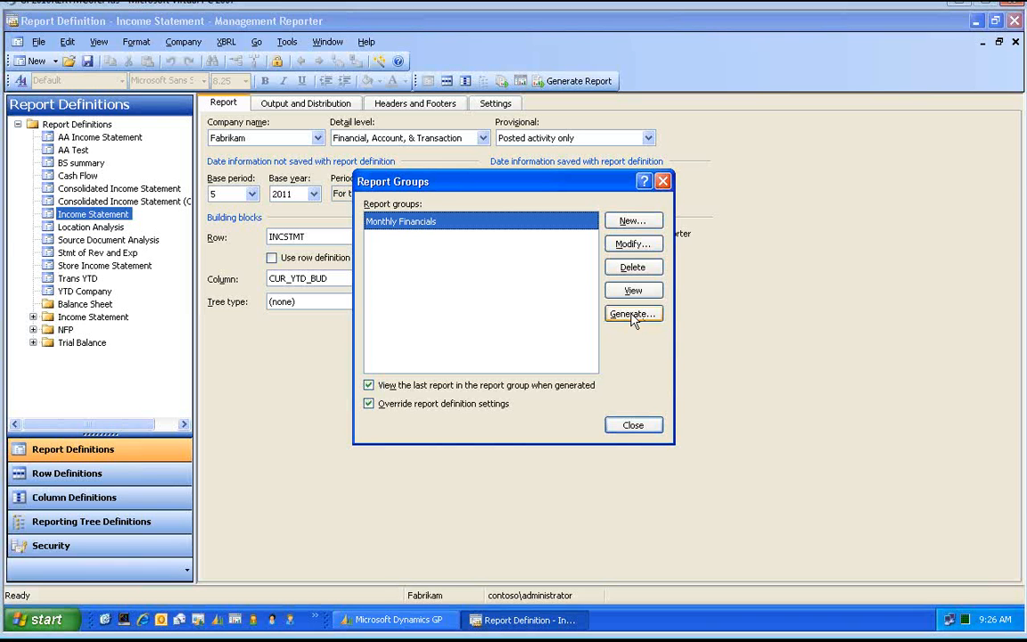
click(632, 243)
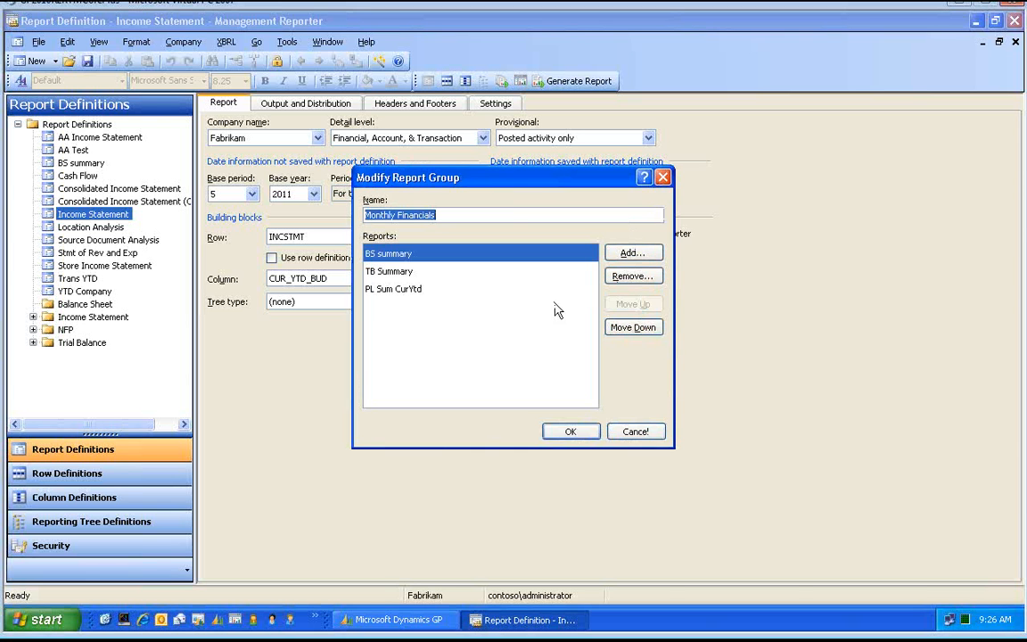
click(392, 271)
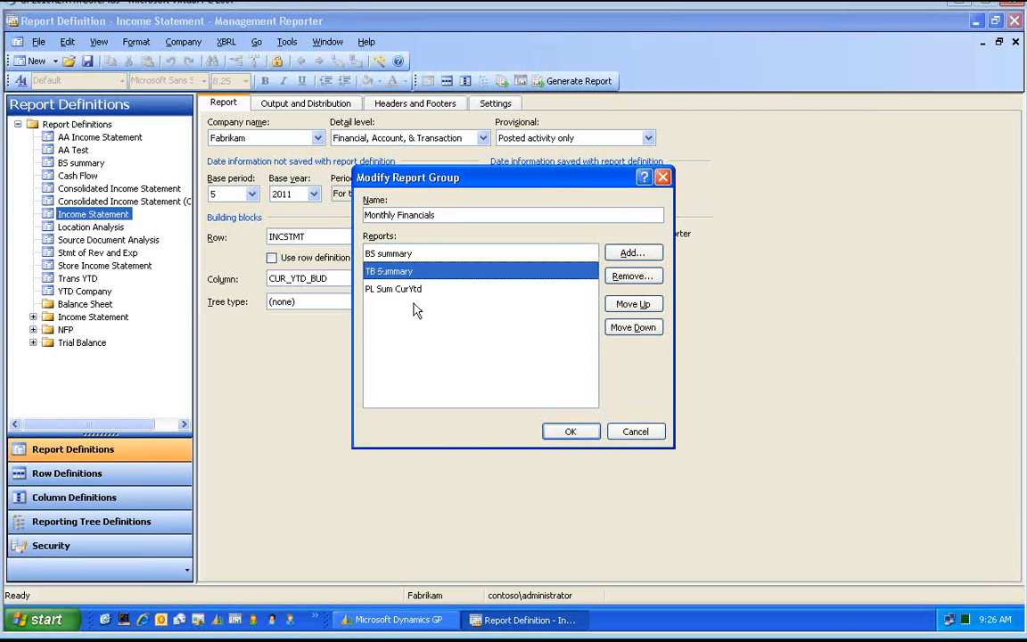
click(436, 289)
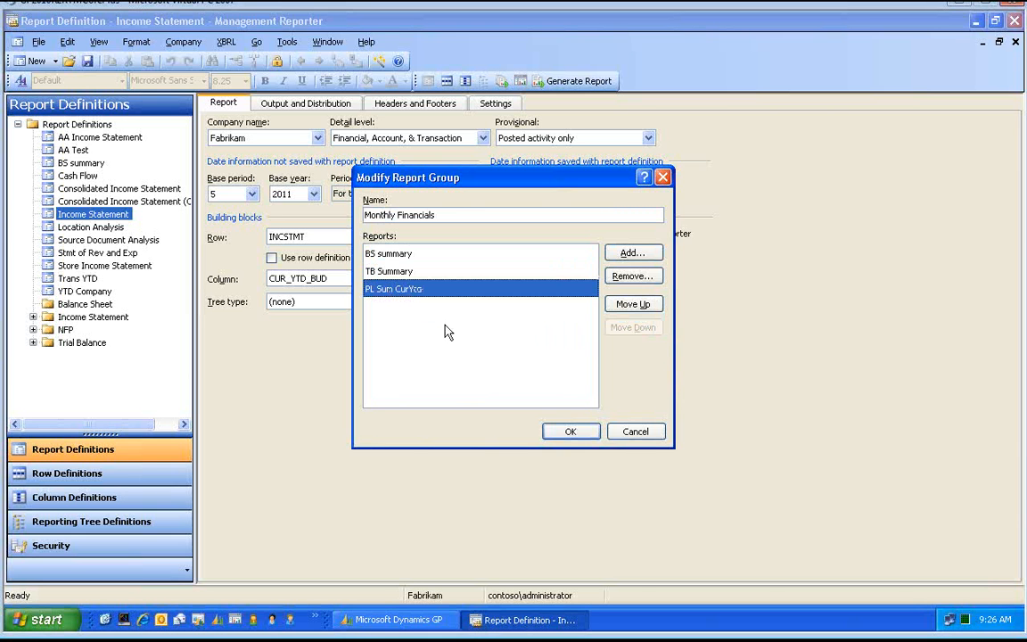
click(642, 434)
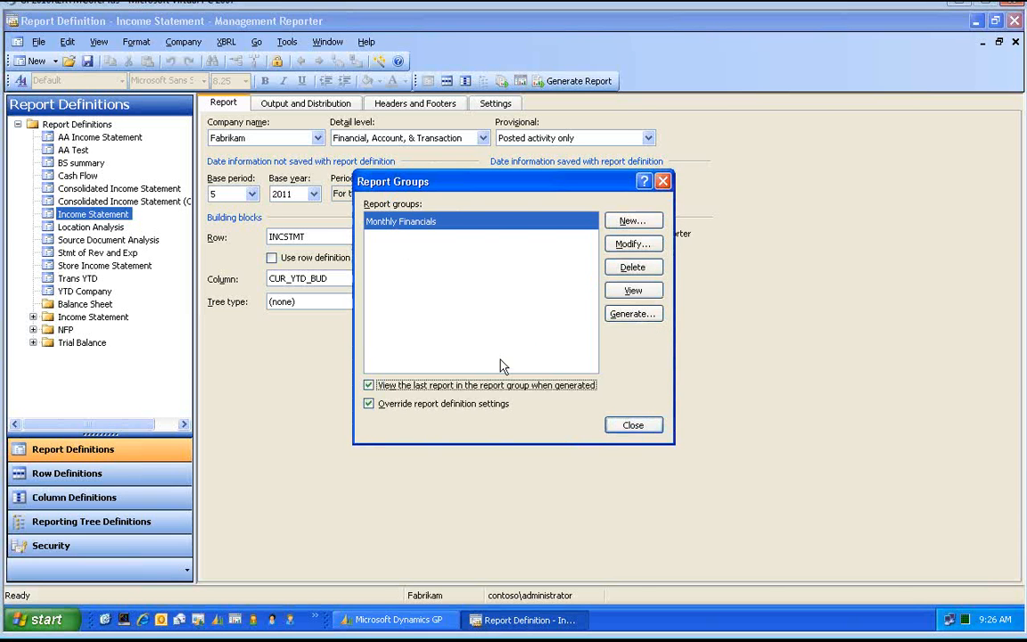
click(662, 181)
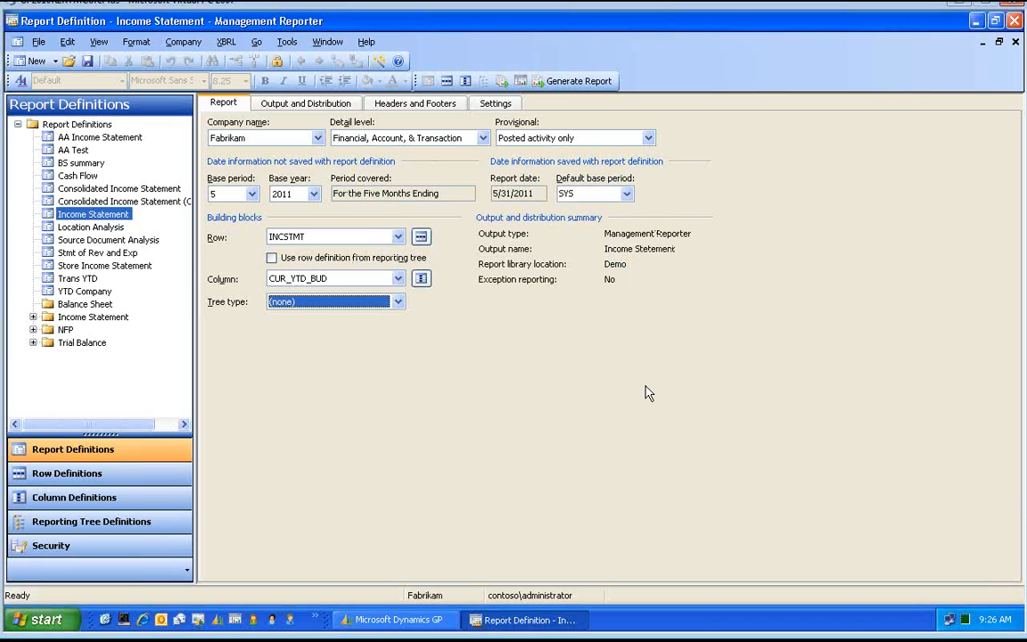
Set the Income Statement's base period to 4 and its base year to 2017.
click(252, 195)
click(251, 223)
click(234, 239)
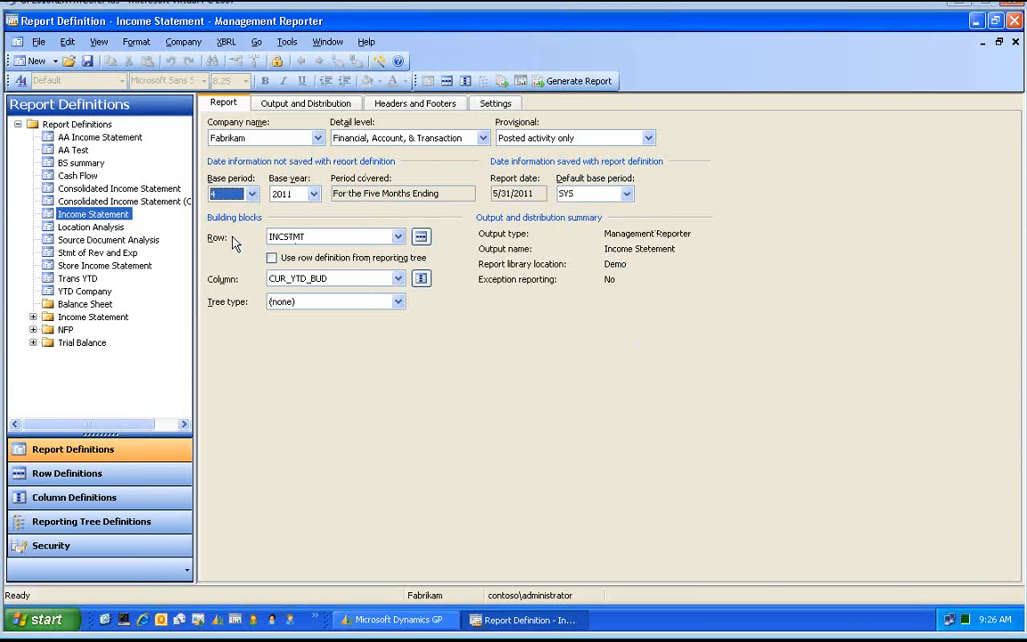
click(314, 194)
click(284, 272)
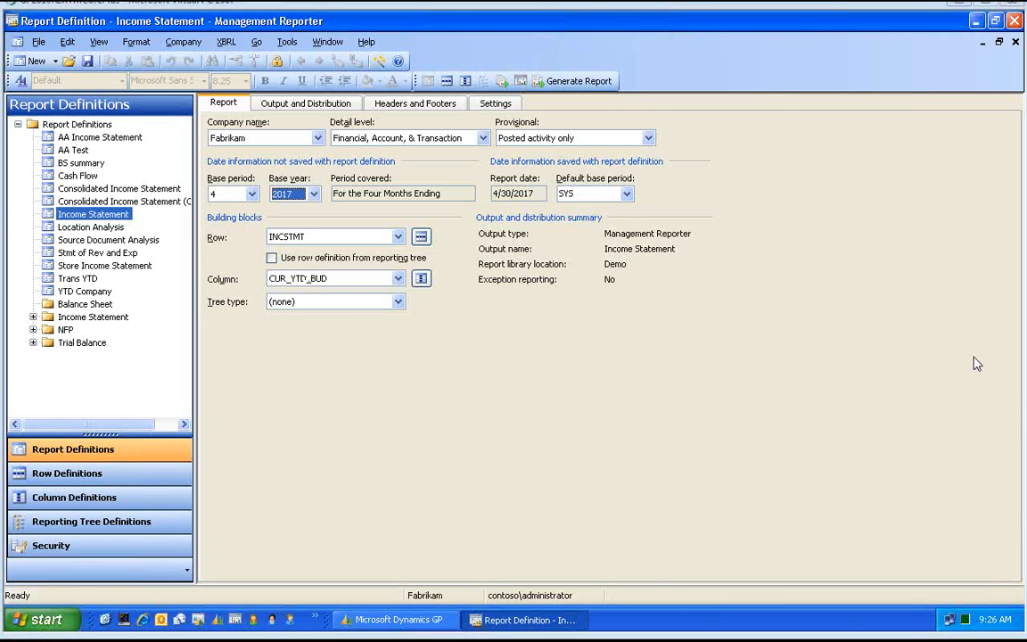
Check the Report Queue Status window for the Income Statement's generation progress and close it.
click(624, 617)
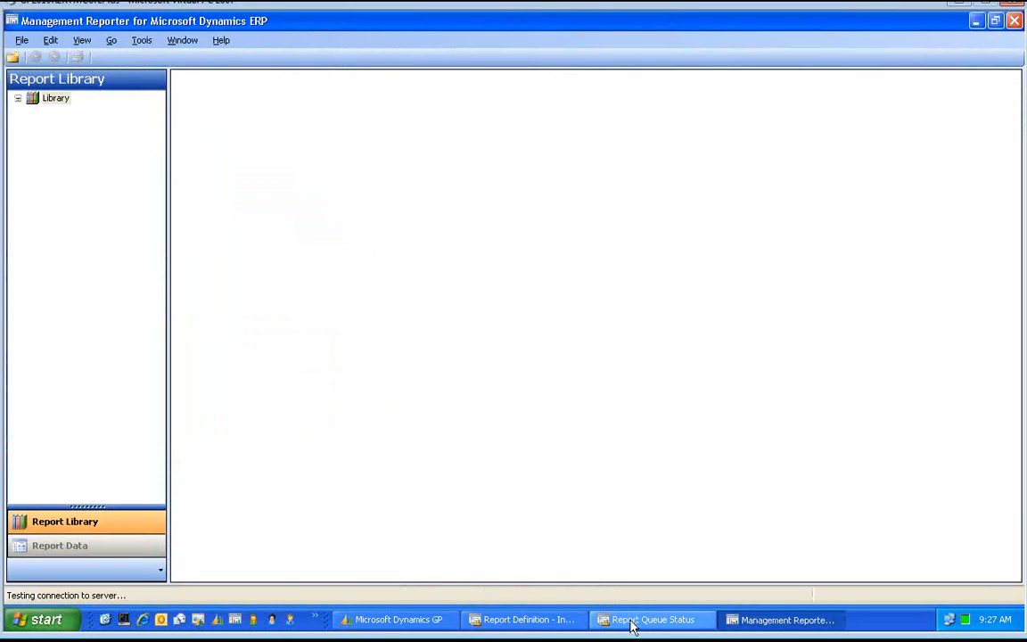
click(631, 627)
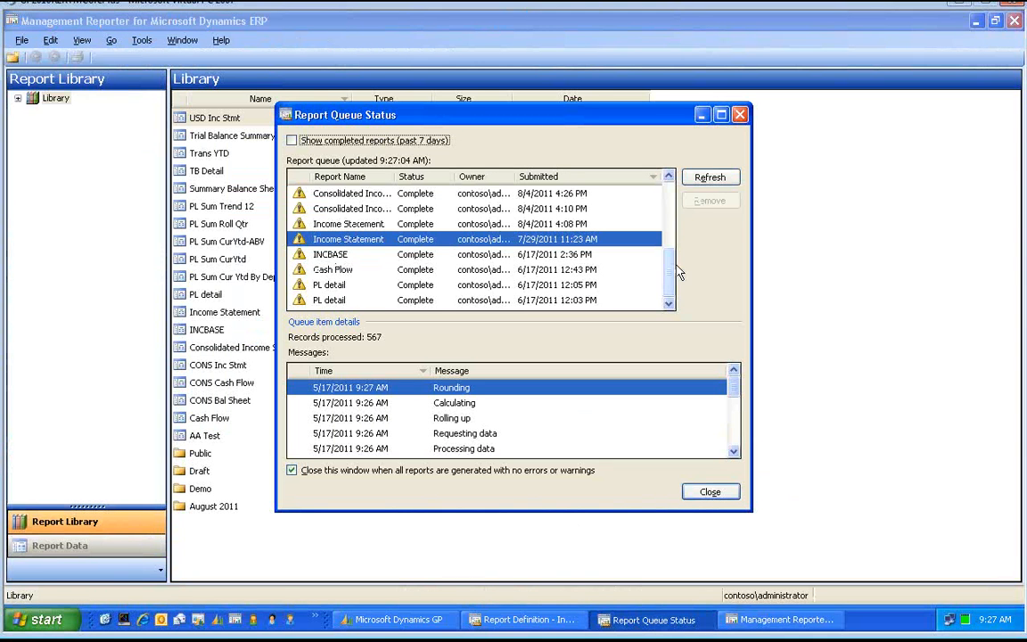
drag(670, 270, 670, 303)
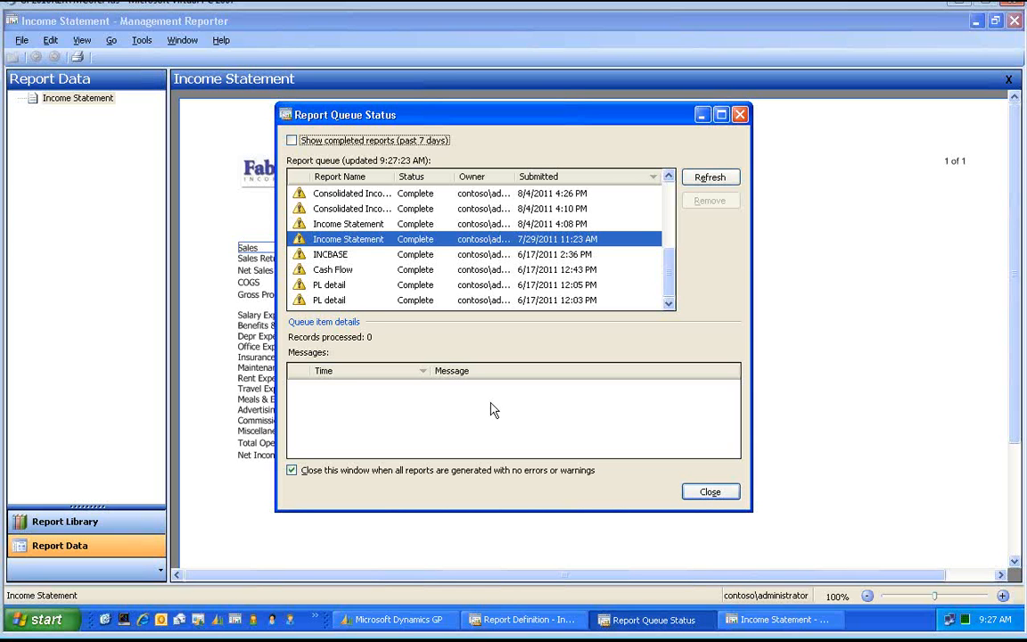
click(710, 492)
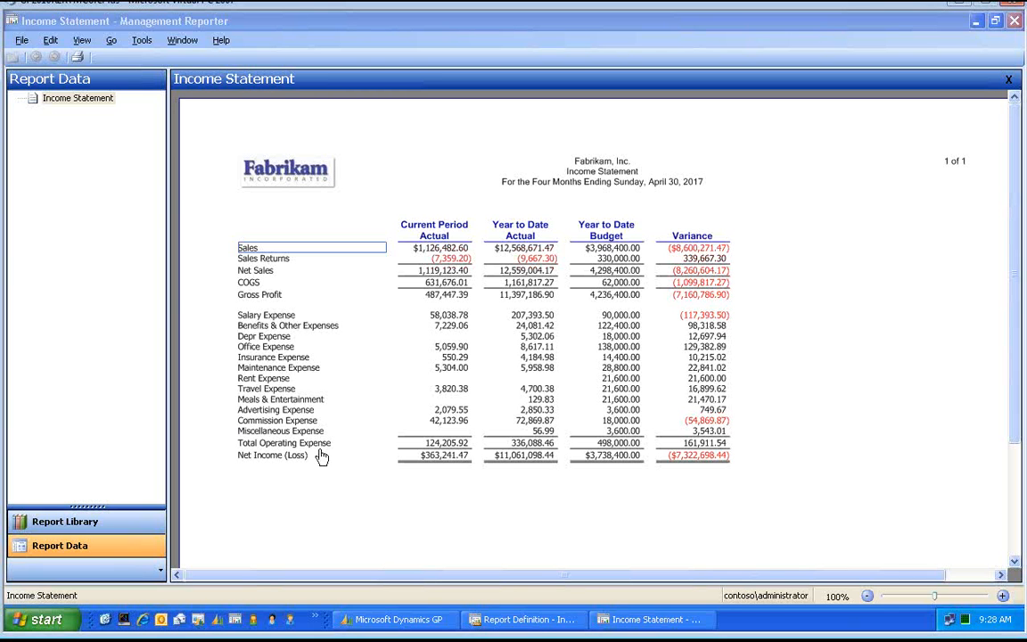
Drill down from Advertising Expense to the transactions of account 000-6610-00, and close the report to return to the library.
click(287, 411)
double_click(287, 416)
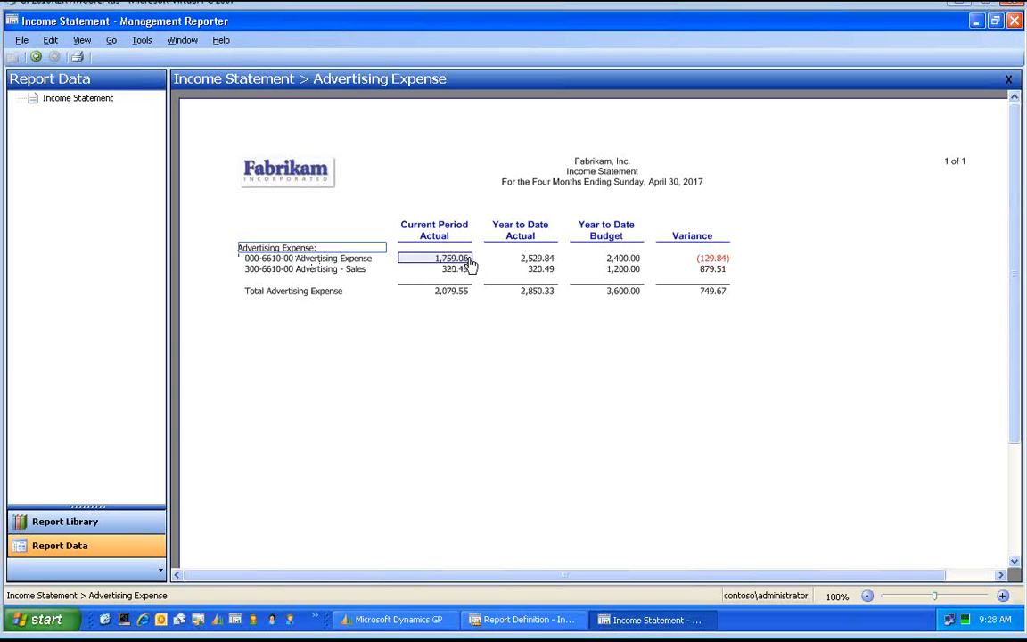
double_click(330, 261)
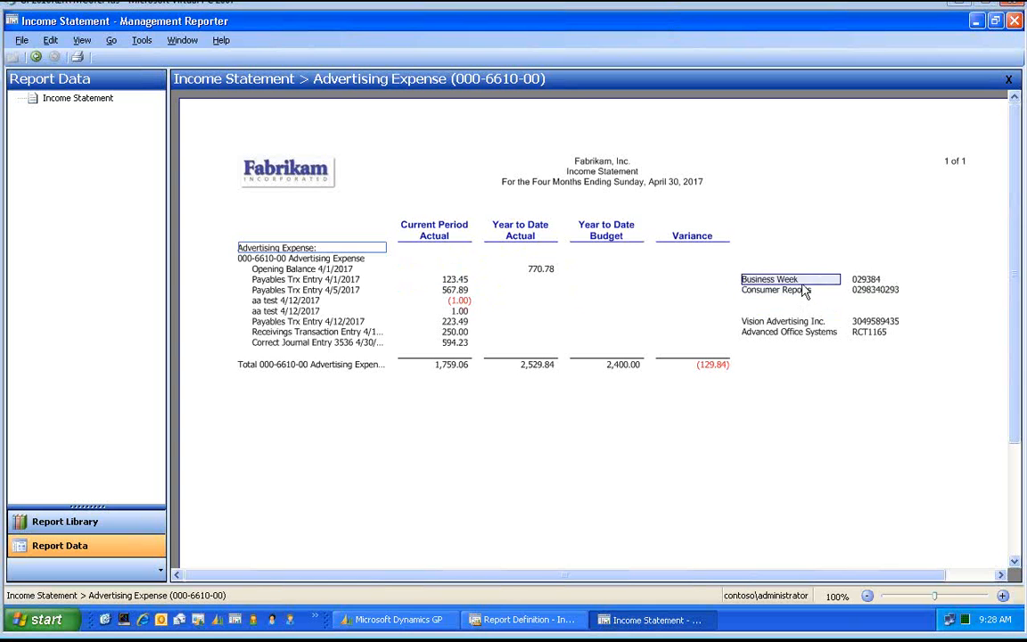
click(1010, 80)
click(1009, 81)
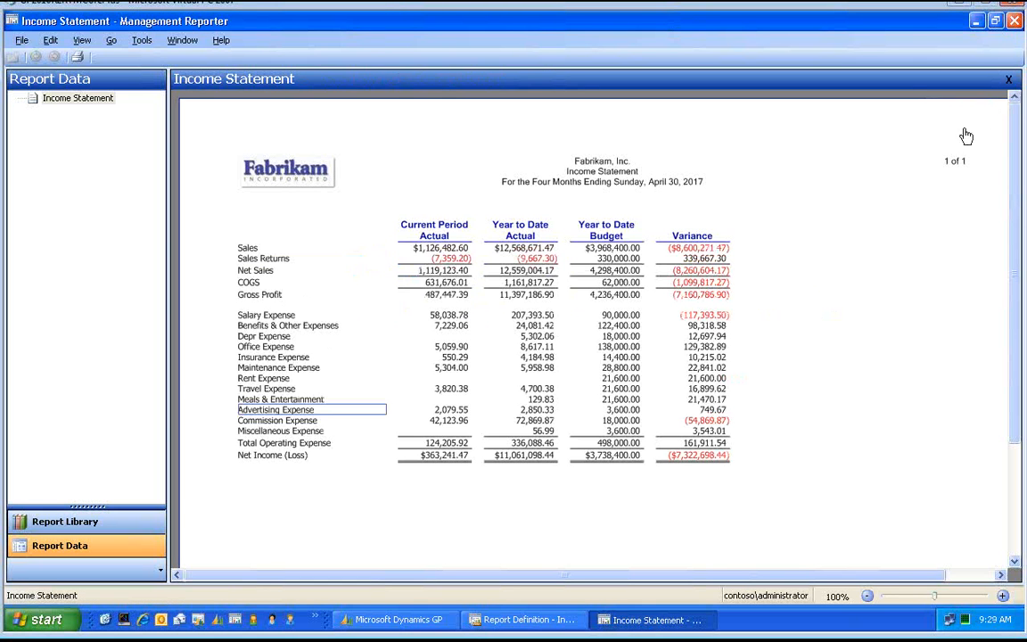
click(1009, 81)
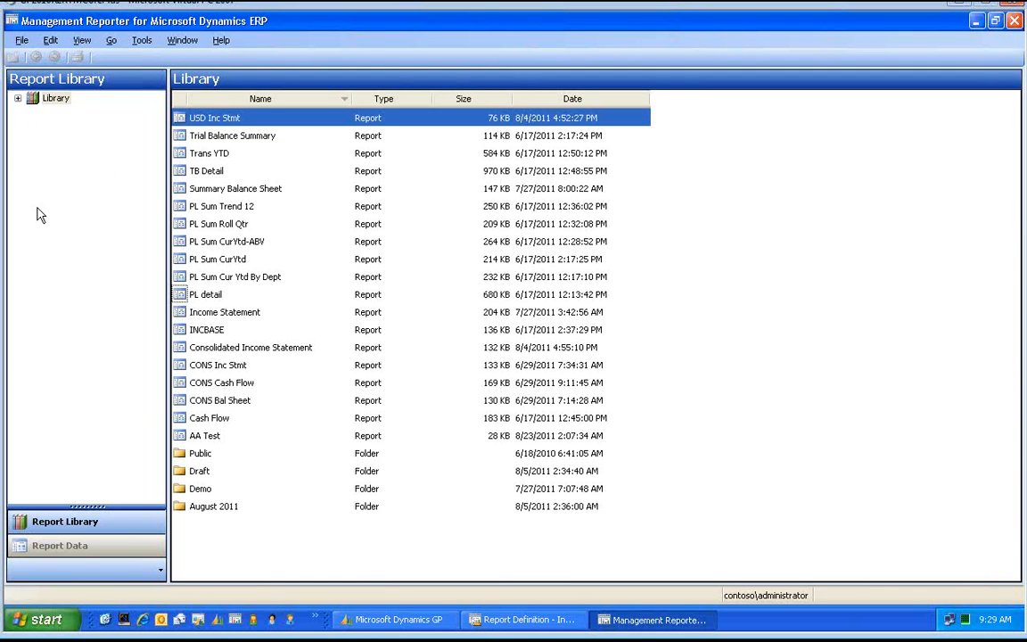
Open the library's Demo folder and review the actions available for it, including Report Library Permissions, without choosing one.
click(18, 98)
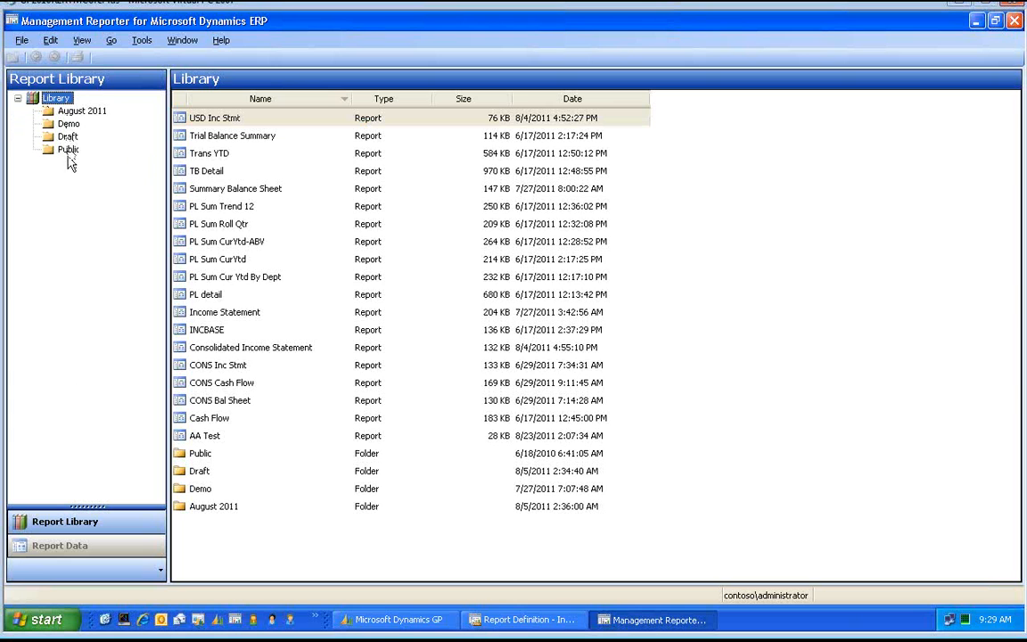
click(68, 124)
right_click(68, 124)
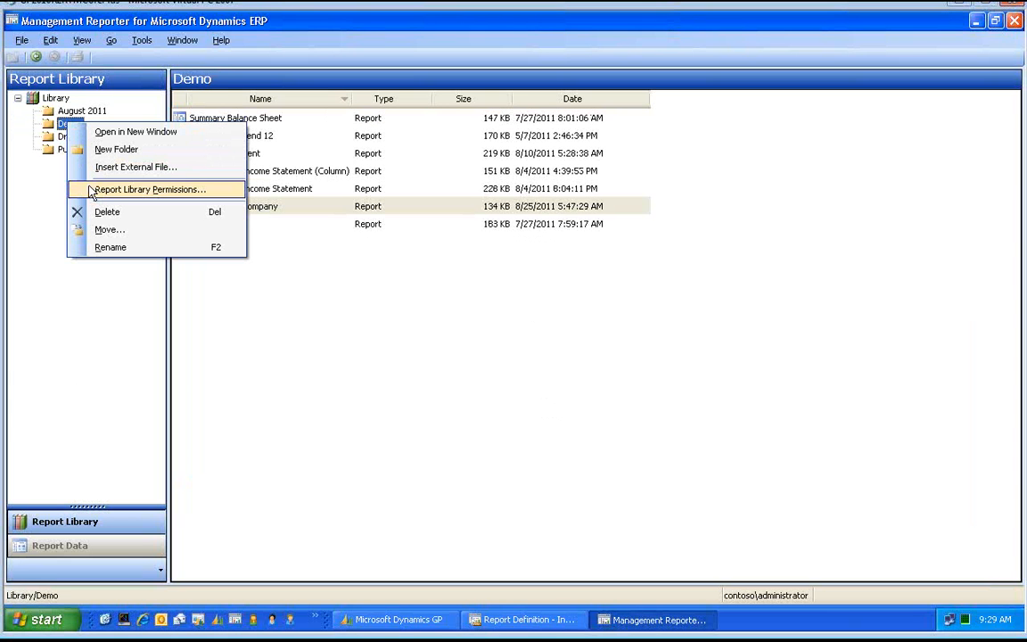
click(60, 354)
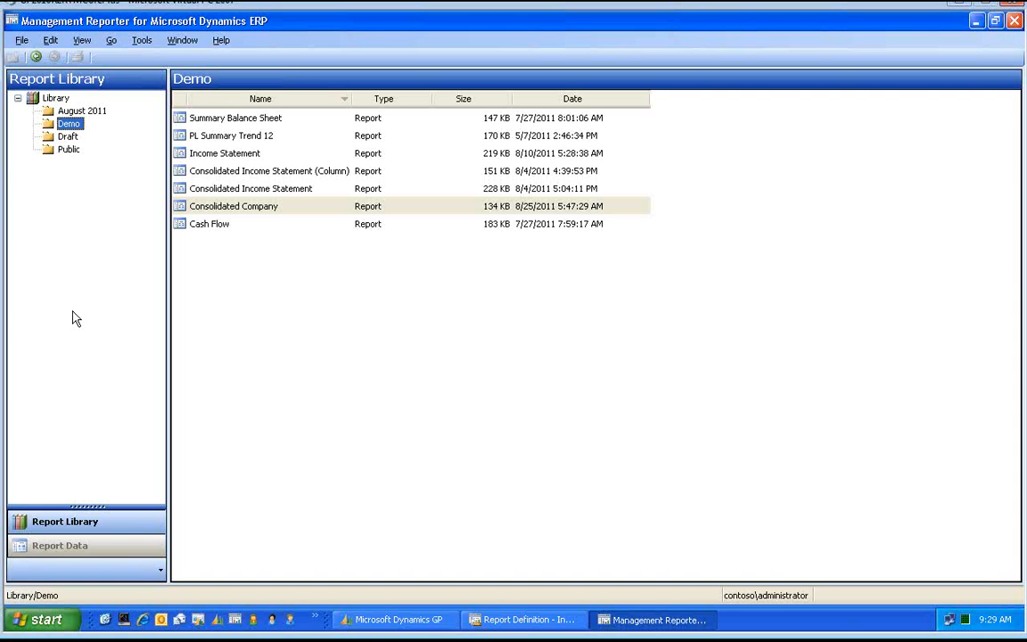
Open the Demo folder's Income Statement report and review its available export formats without exporting.
click(202, 154)
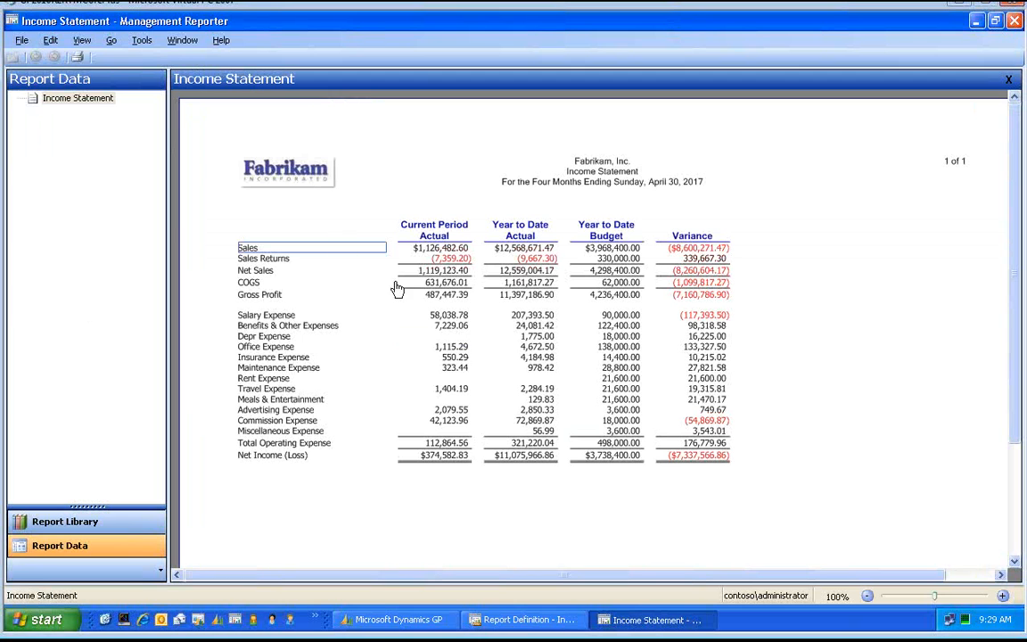
click(22, 40)
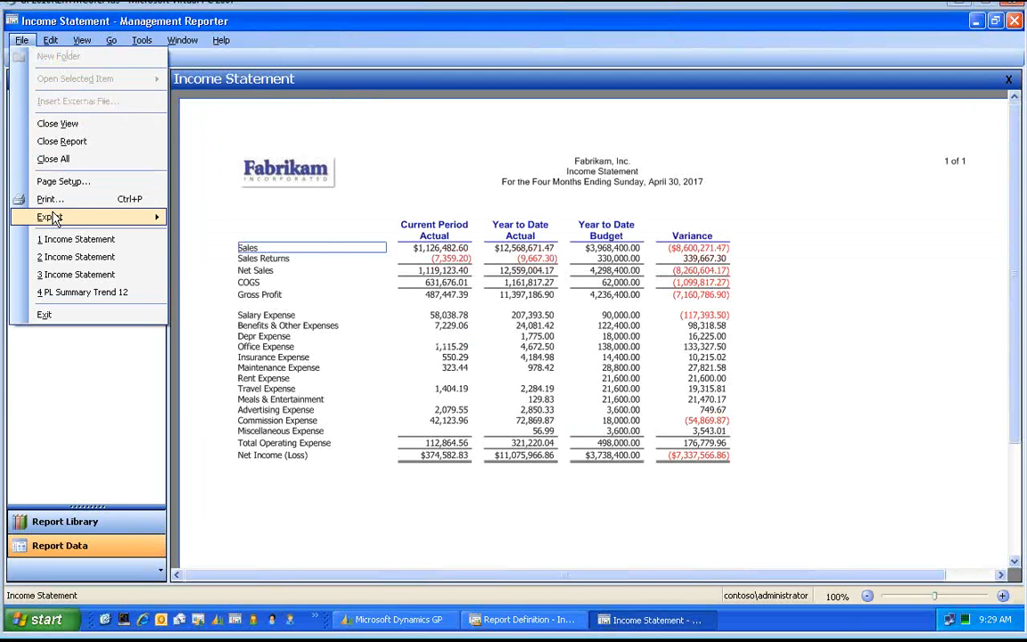
mouse_move(54, 219)
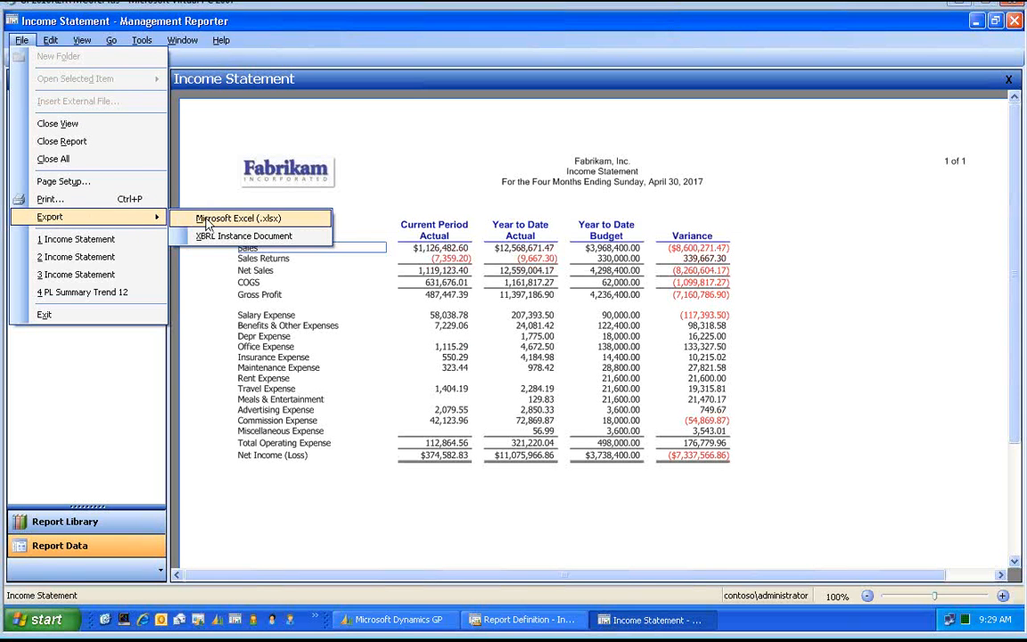
click(361, 531)
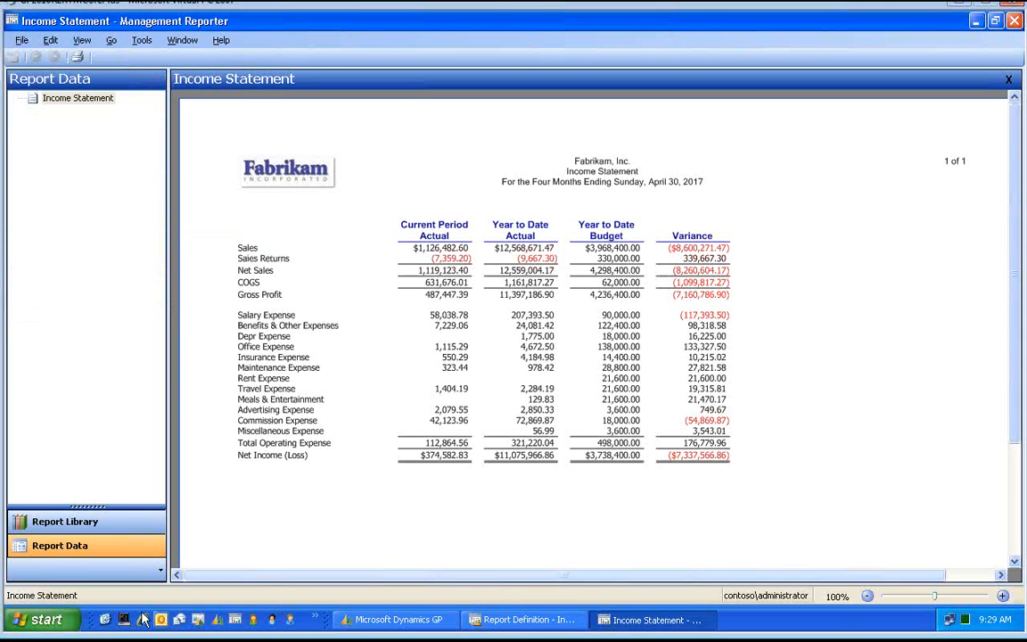
Browse to the saved Income Statement.xlsx in the user's documents folder and open it in Excel.
click(52, 620)
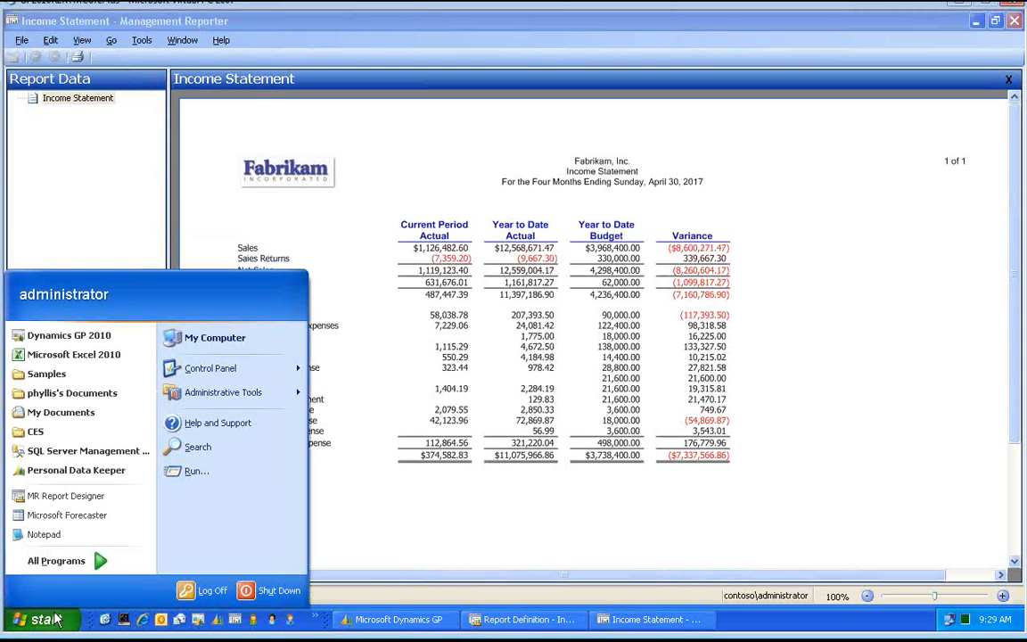
click(66, 396)
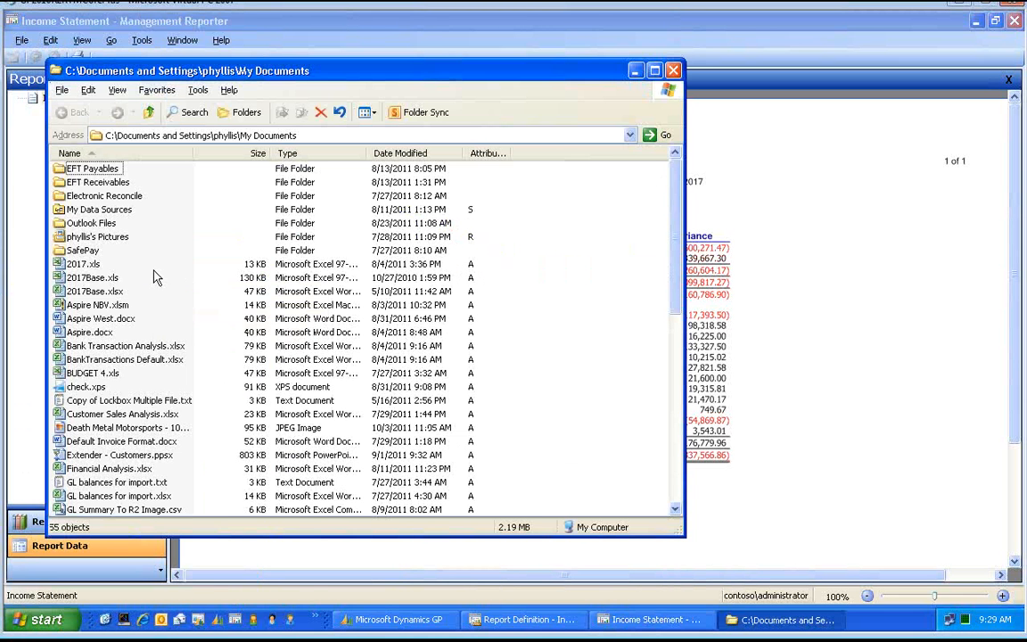
scroll(170, 446, down, 3)
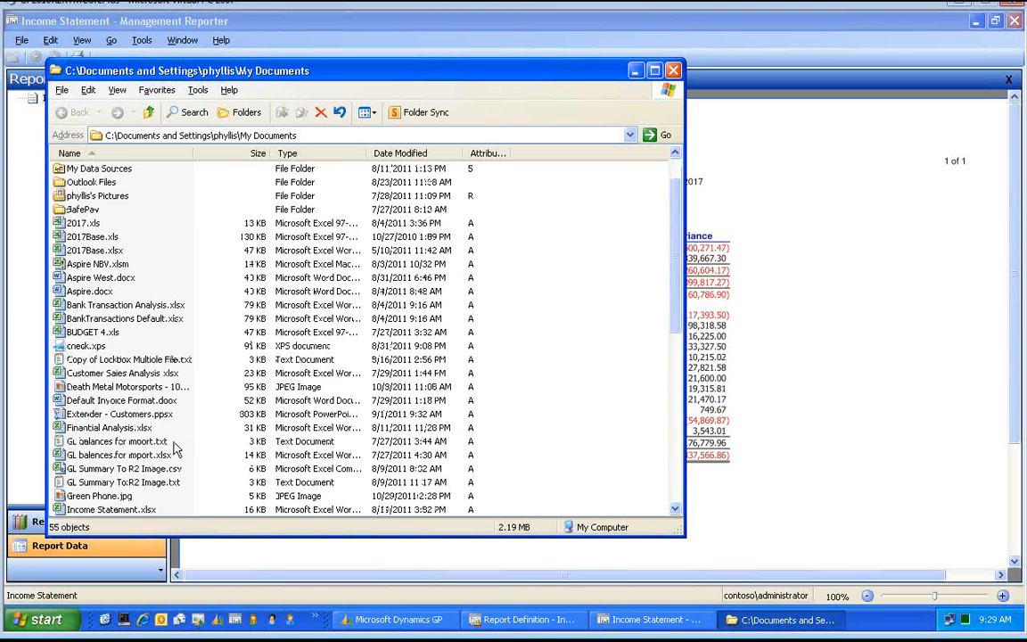
double_click(129, 427)
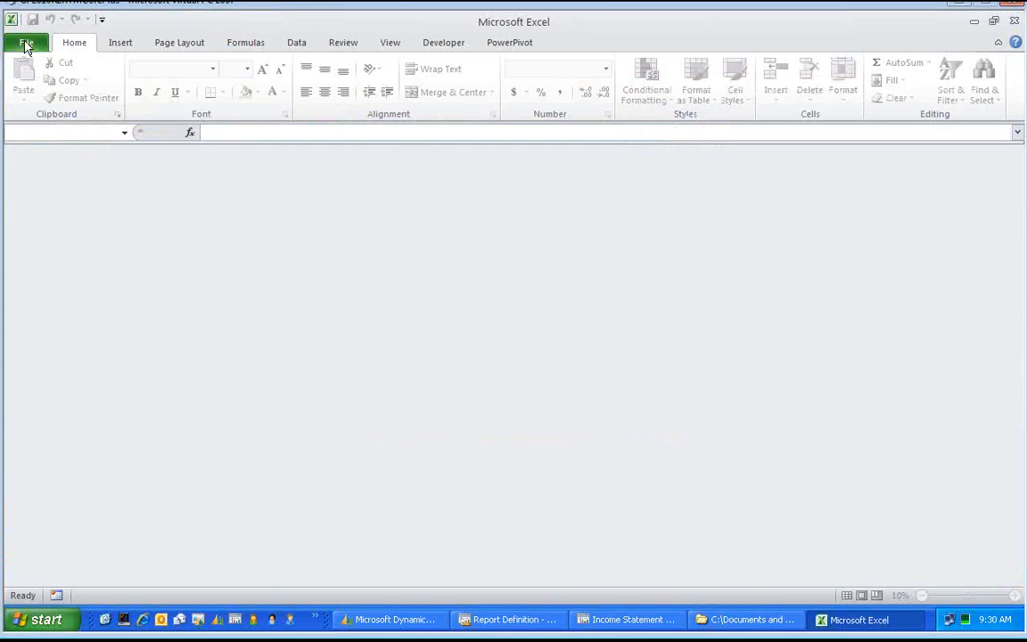
click(27, 44)
click(177, 100)
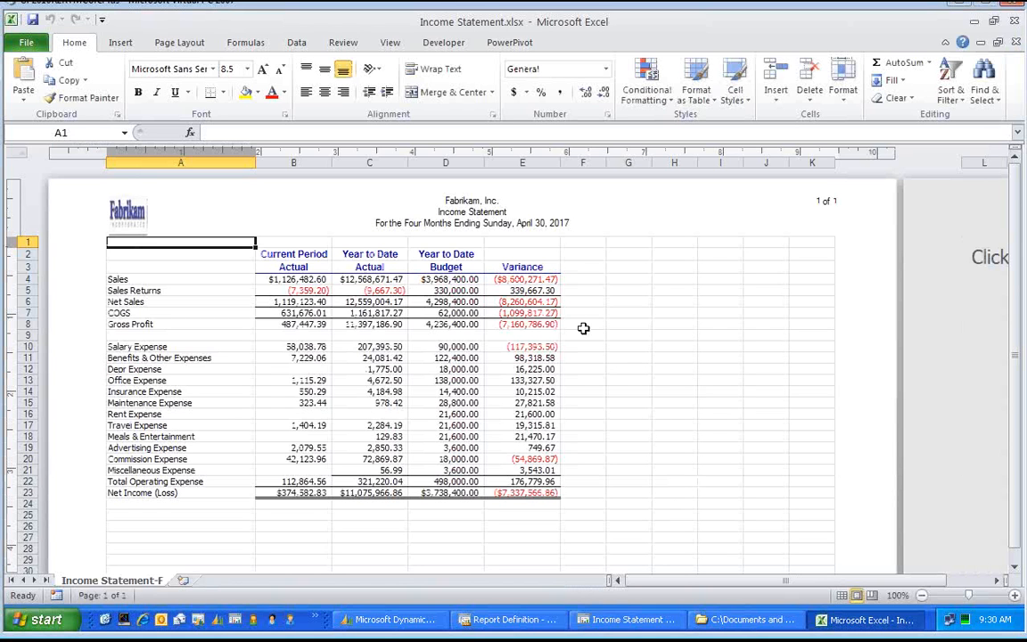
Inspect the contents of cells E4, C4, D16, E23 and B19 in the exported income statement.
click(522, 279)
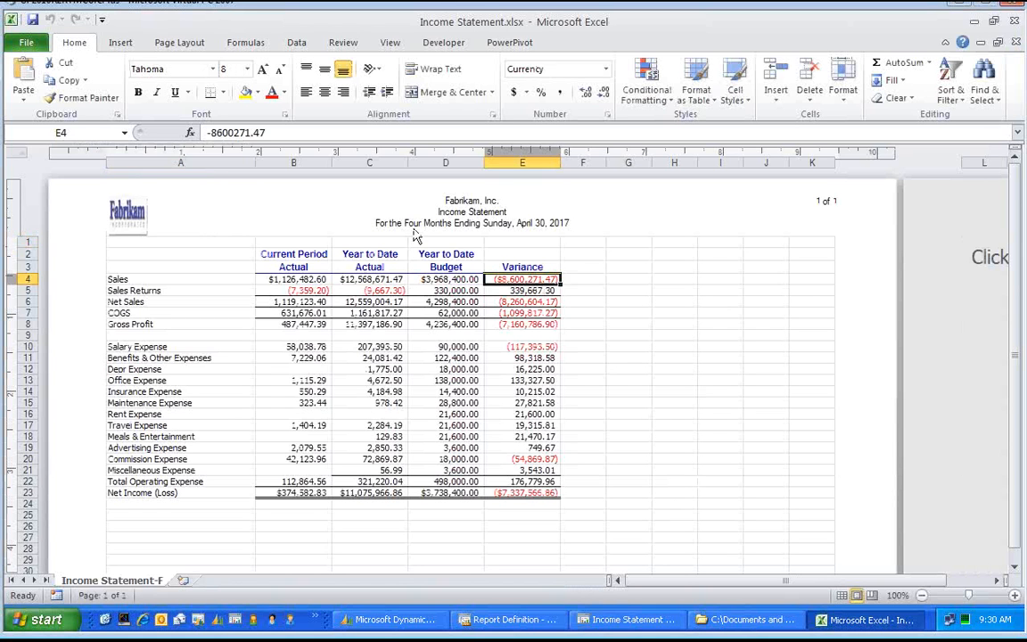
click(369, 279)
click(450, 414)
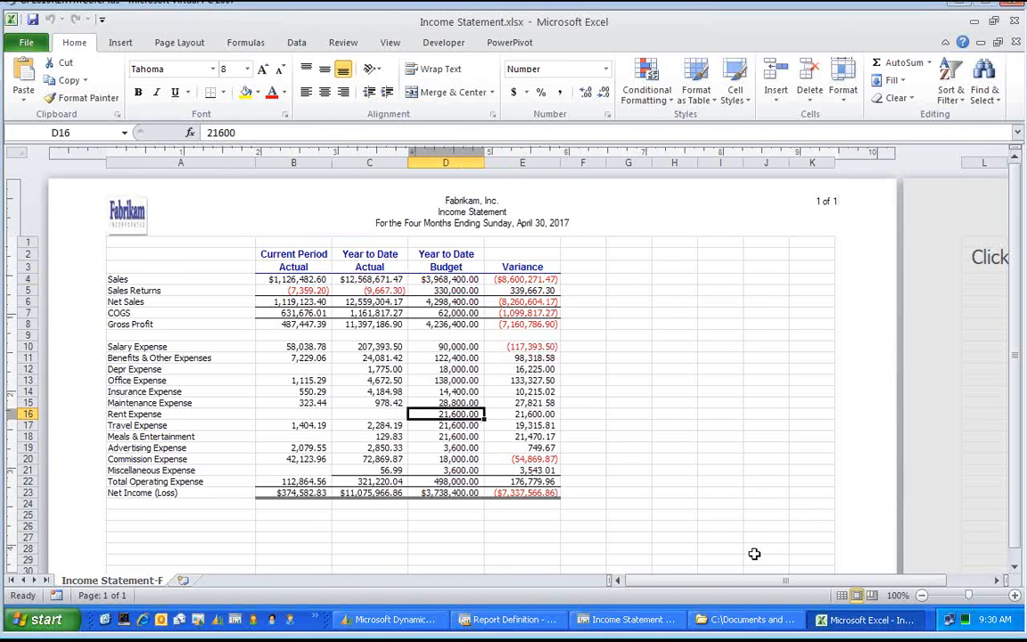
click(522, 492)
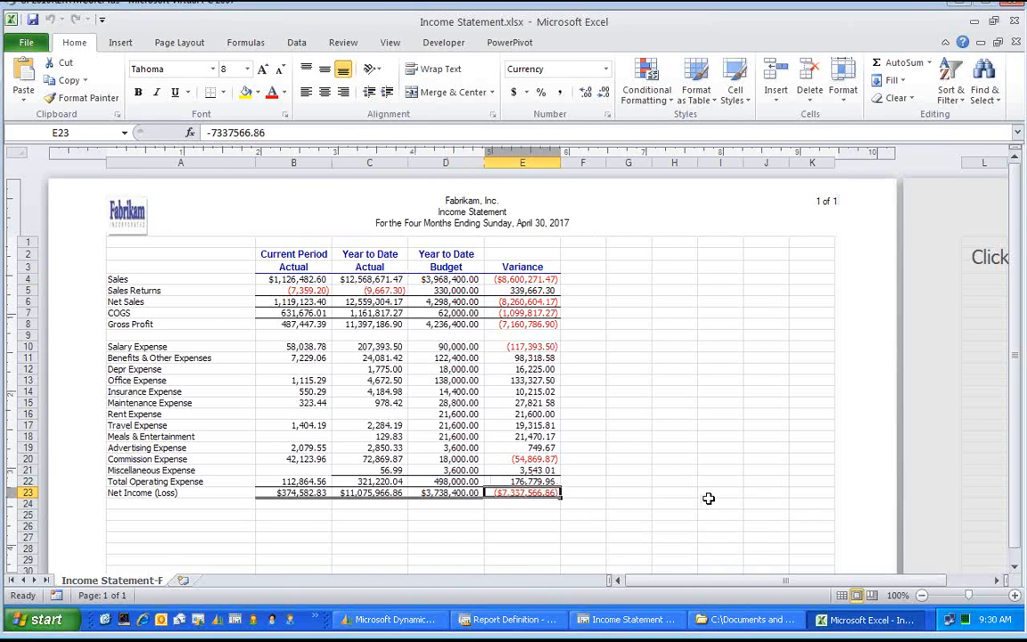
click(299, 447)
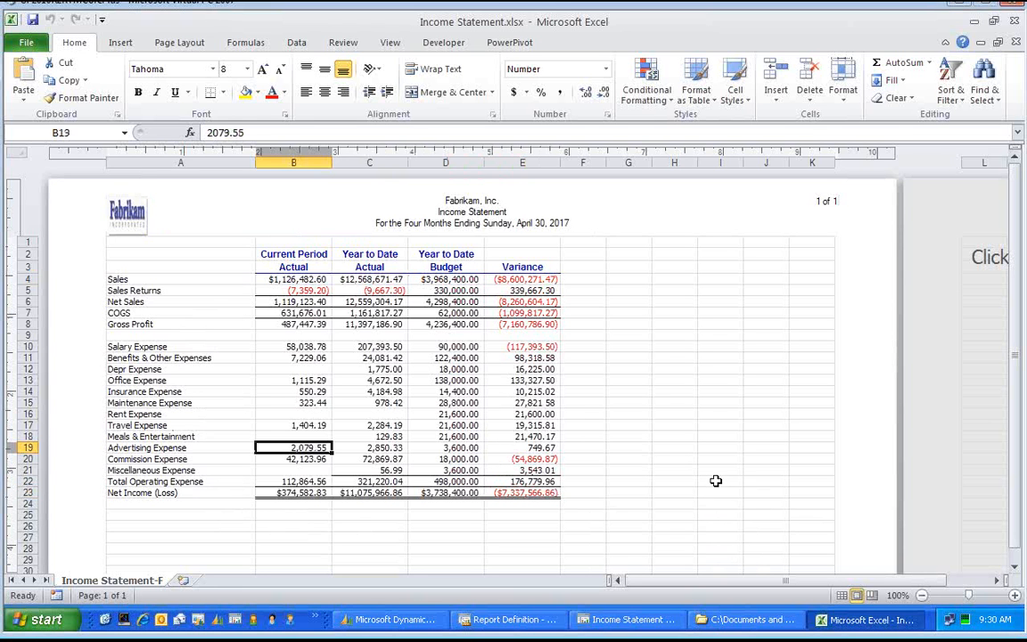
Close the exported workbook and the documents folder, and return to the Demo folder in the report library.
click(1017, 20)
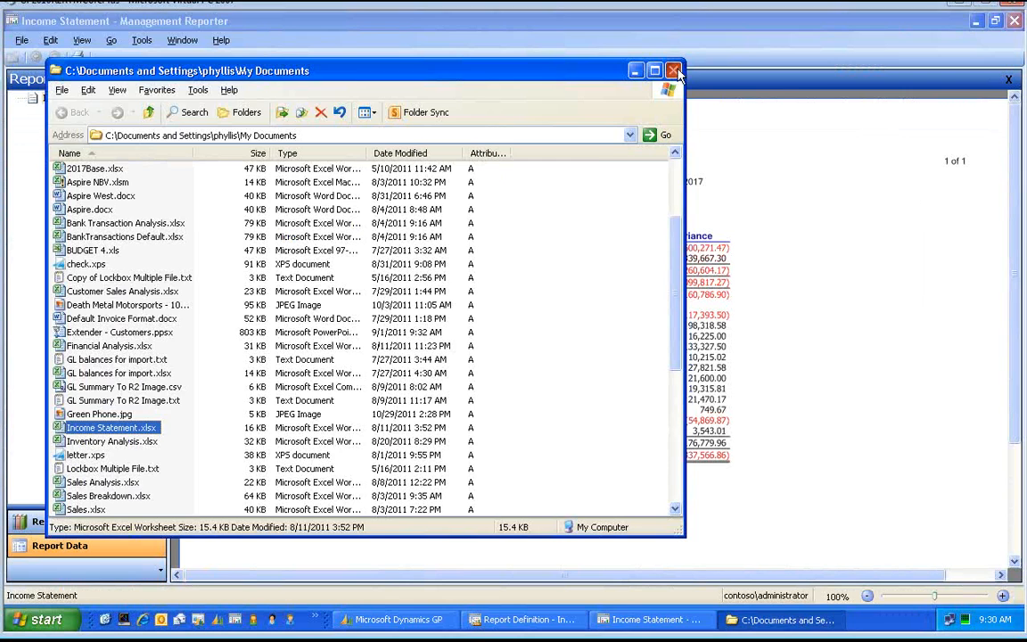
click(675, 72)
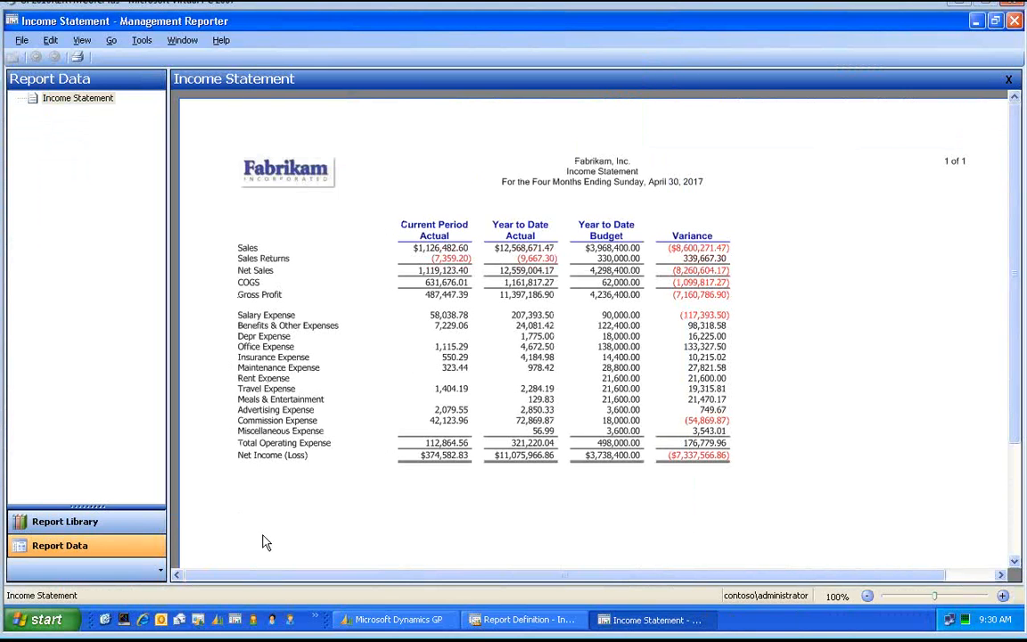
click(123, 528)
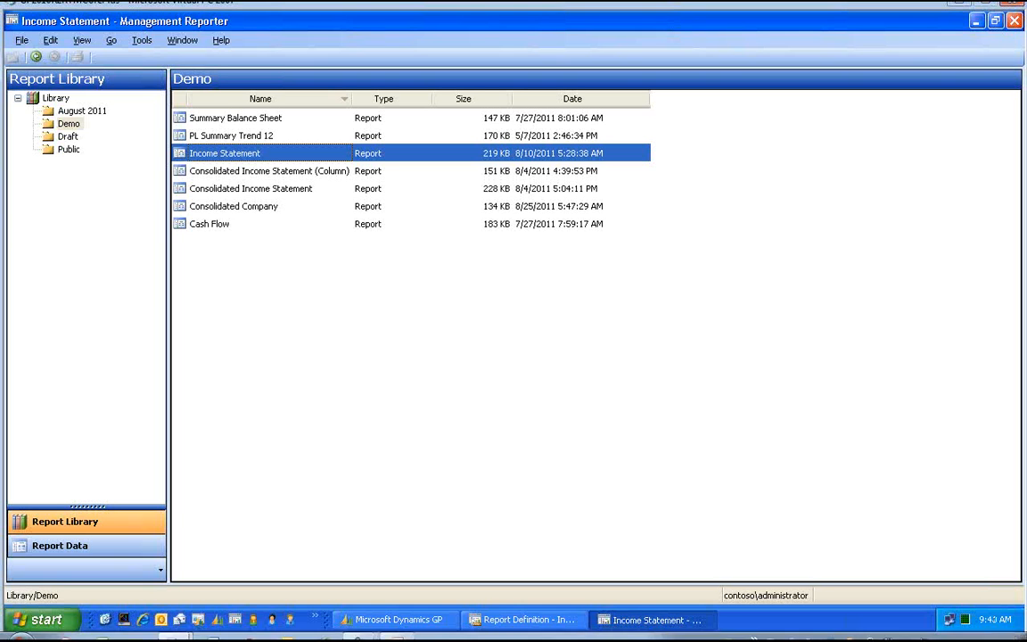
mouse_move(87, 633)
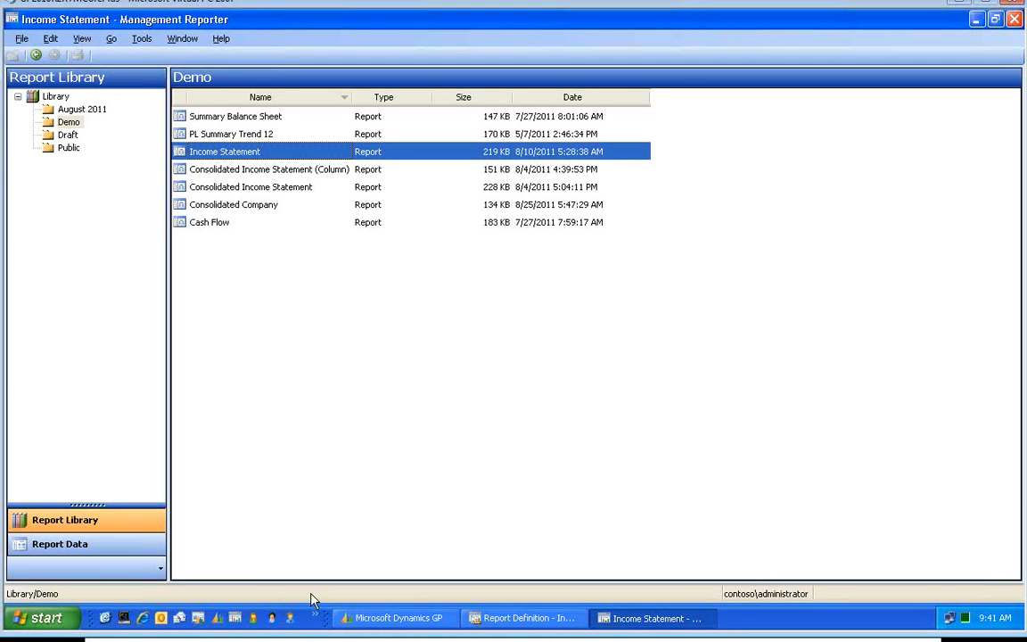
click(956, 5)
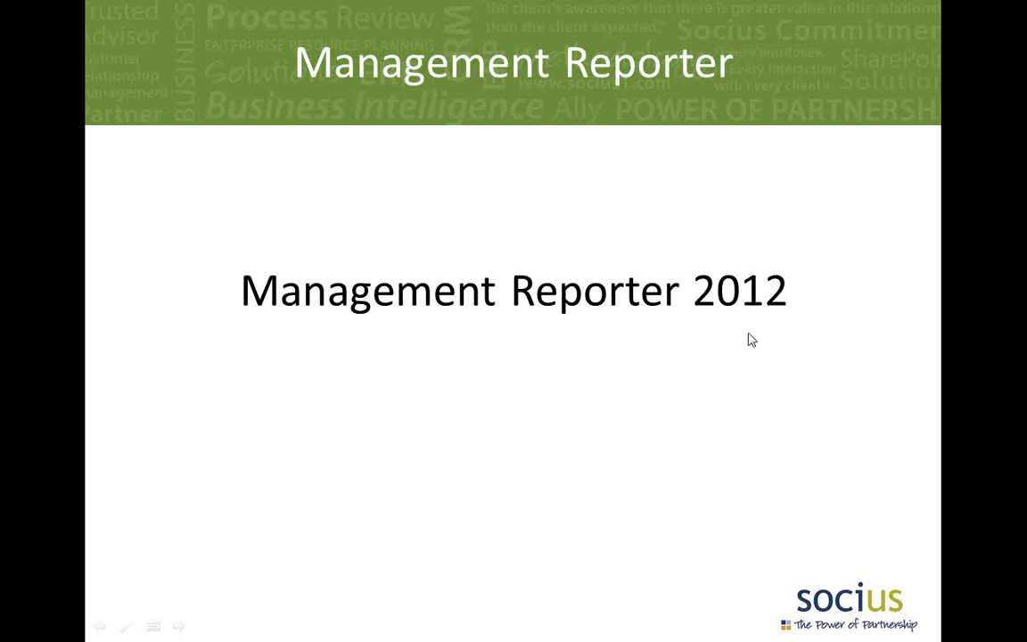
click(622, 431)
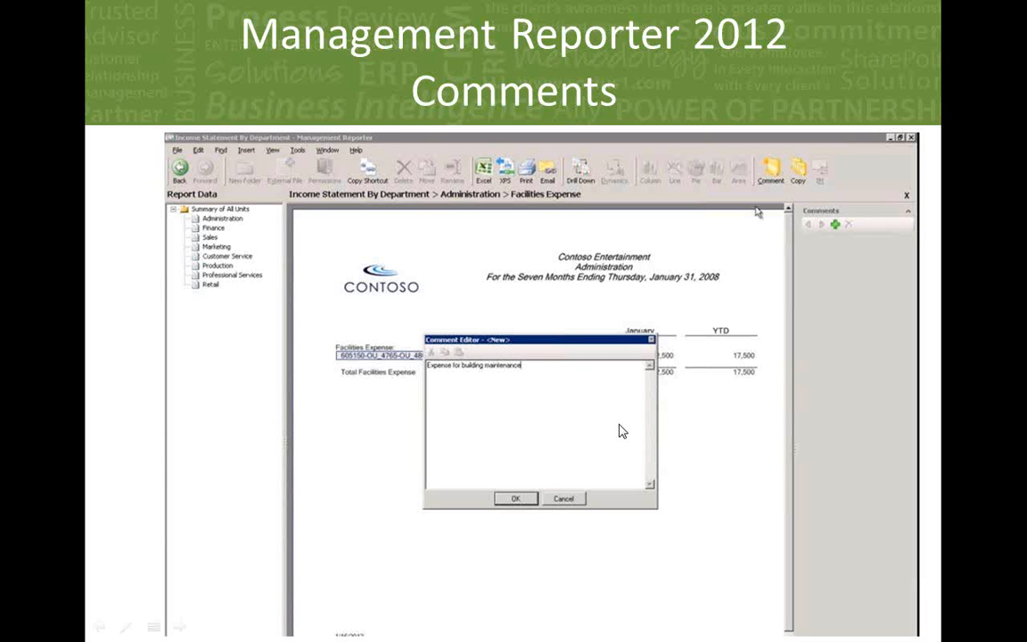